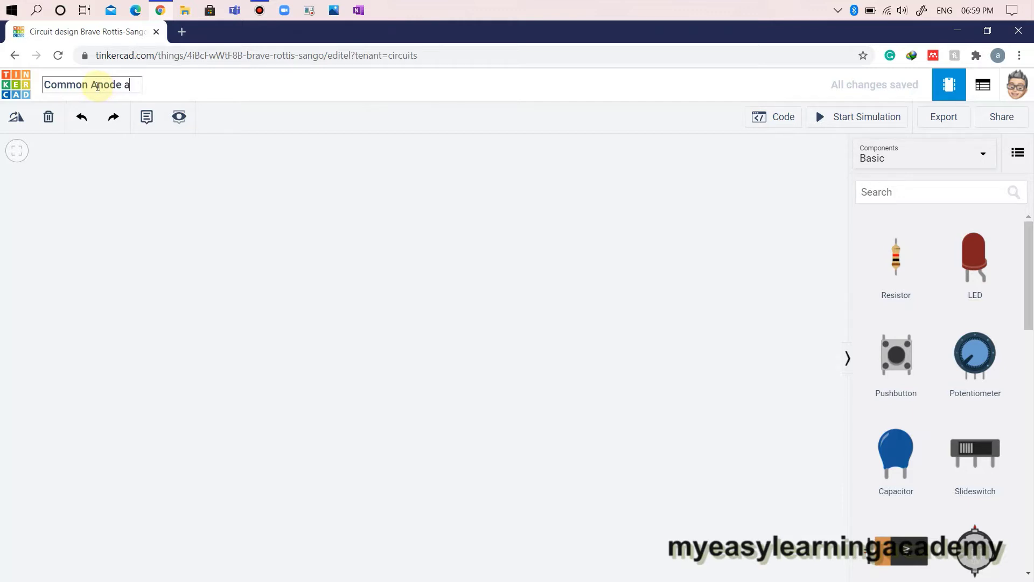
Name the design "Common Anode and Cathode configuration" and show all components in the component library.
type("d Ca")
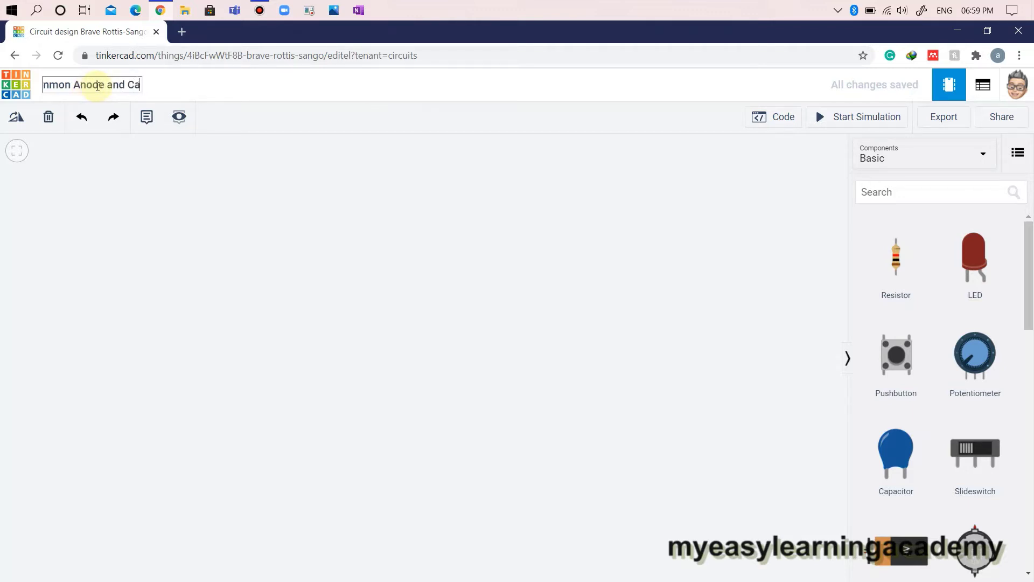
type("thode")
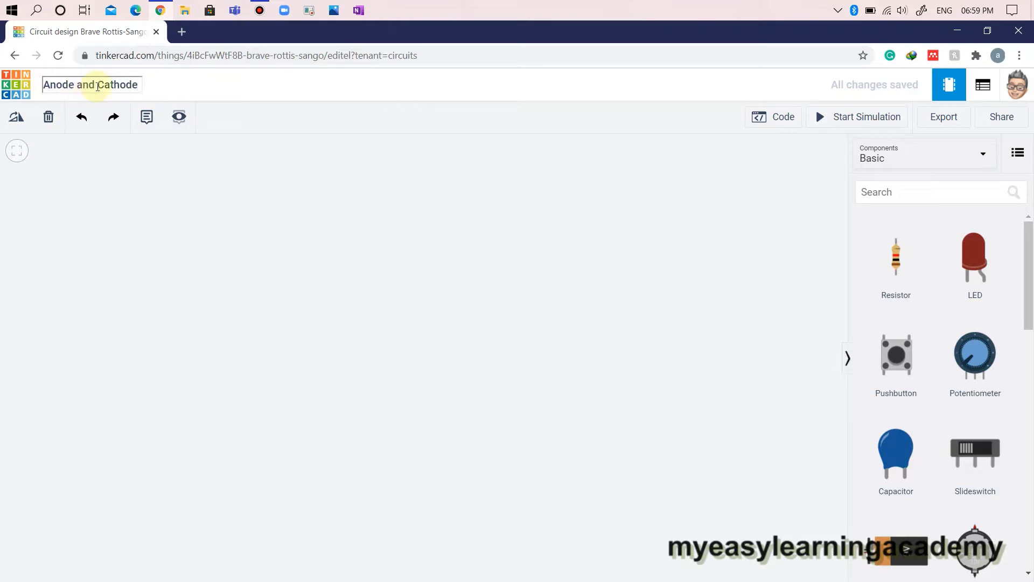
type(" config")
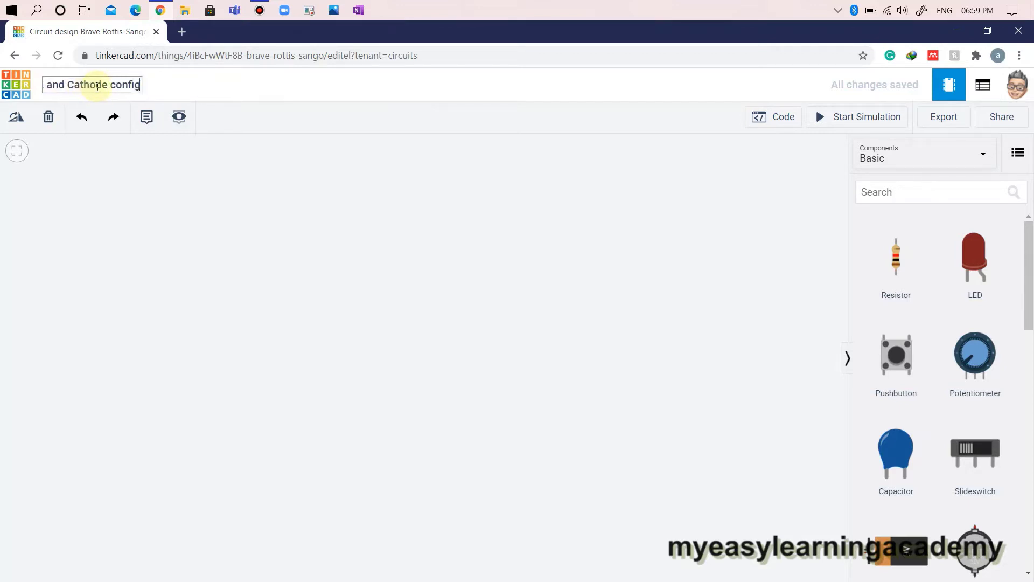
type("uration")
key("Return")
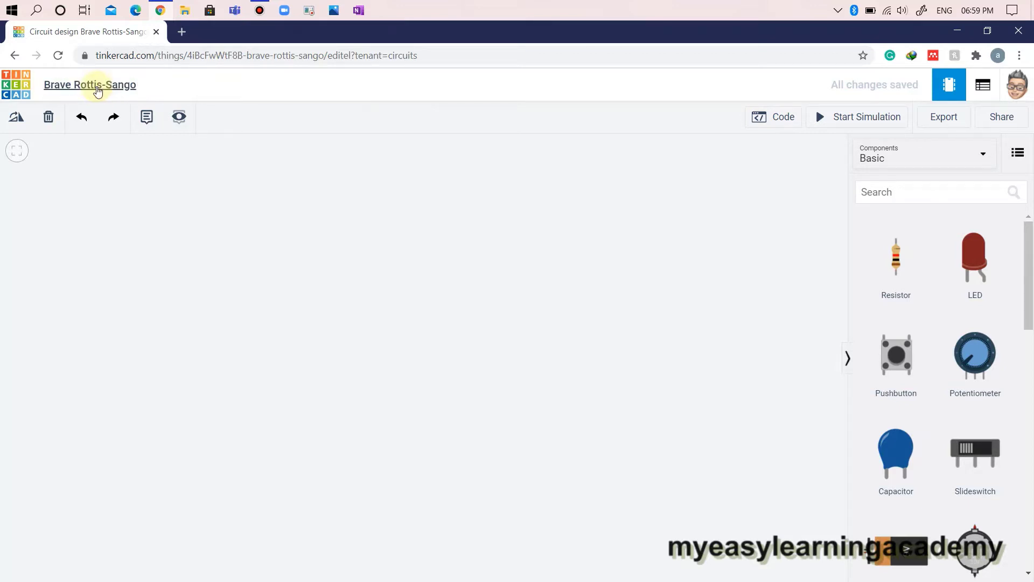
left_click(893, 160)
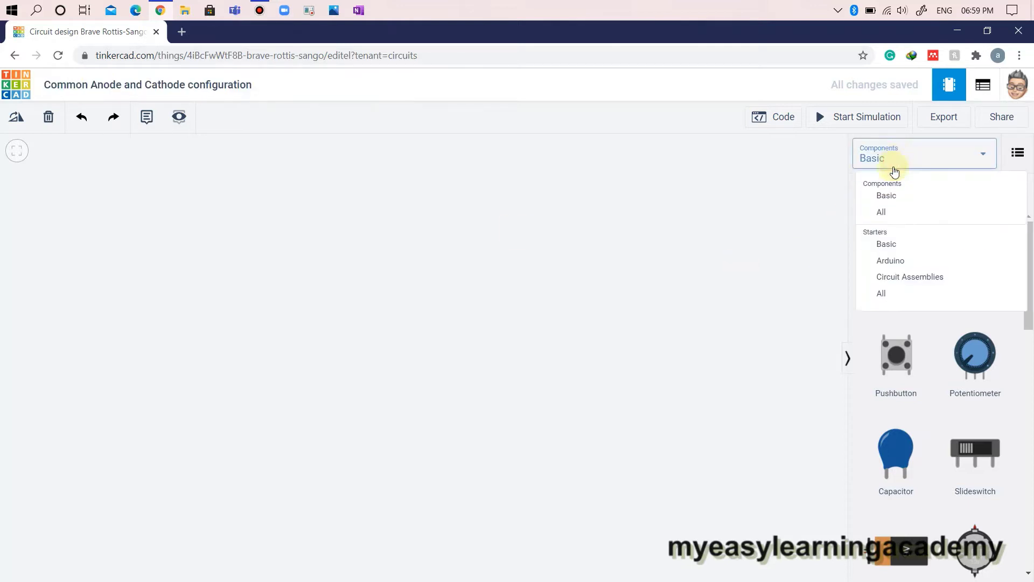
left_click(881, 210)
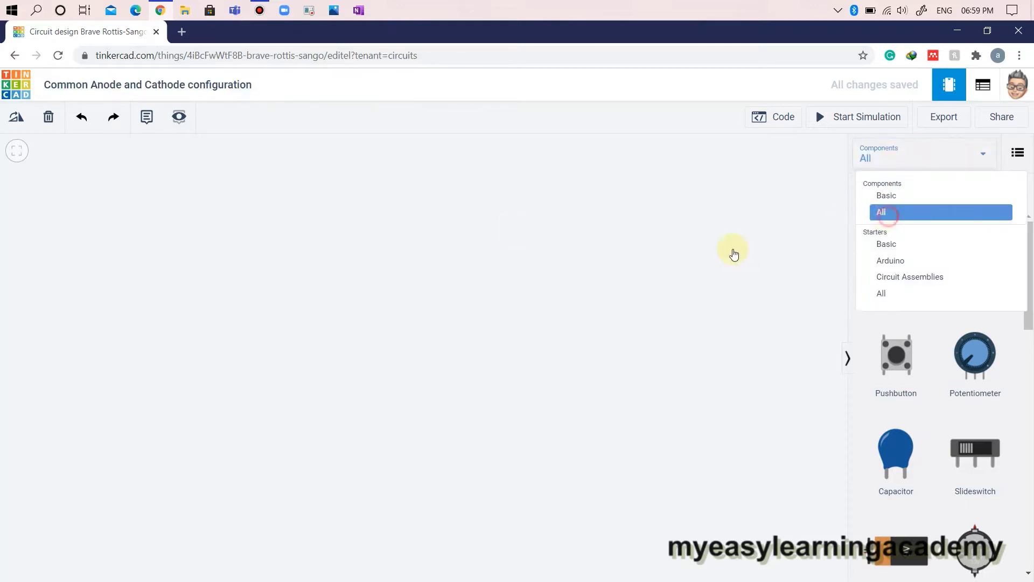
Add an annotation near the workplane's upper-left area reading "Common Anode and Common Cathode Configuration".
left_click(146, 119)
left_click(157, 204)
double_click(157, 204)
type("Co")
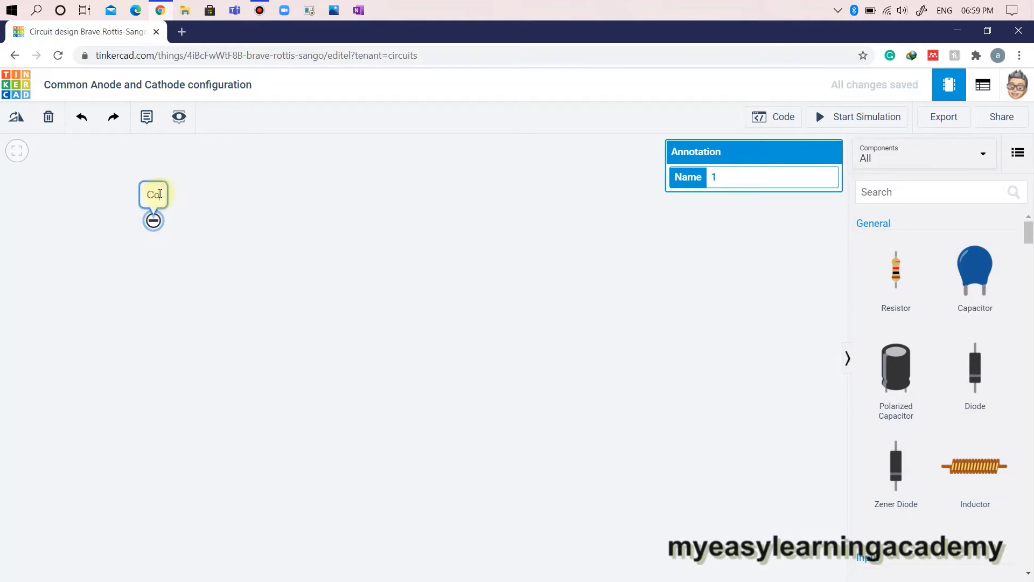
type("mmon Anode and ")
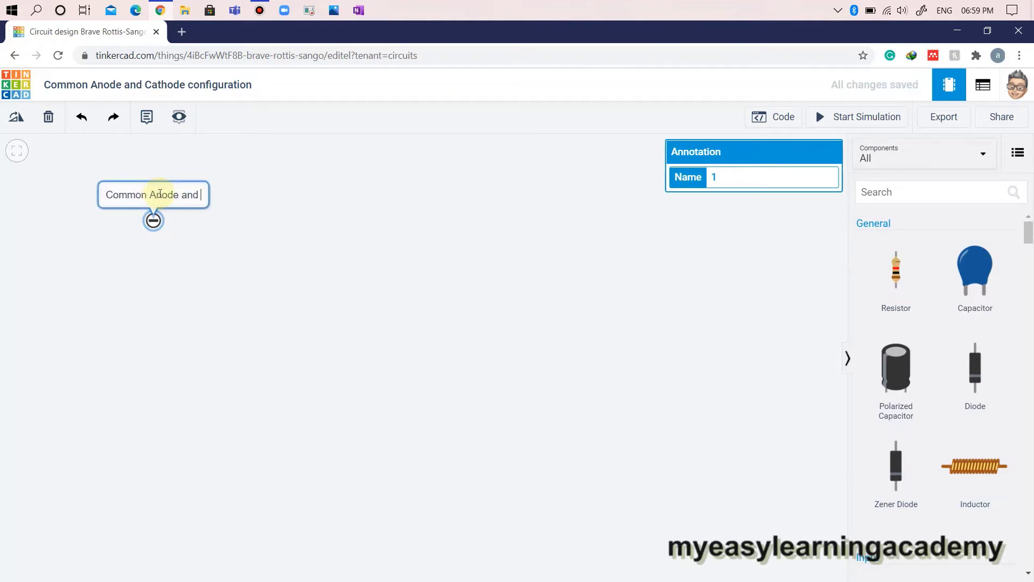
type("Common Cathode")
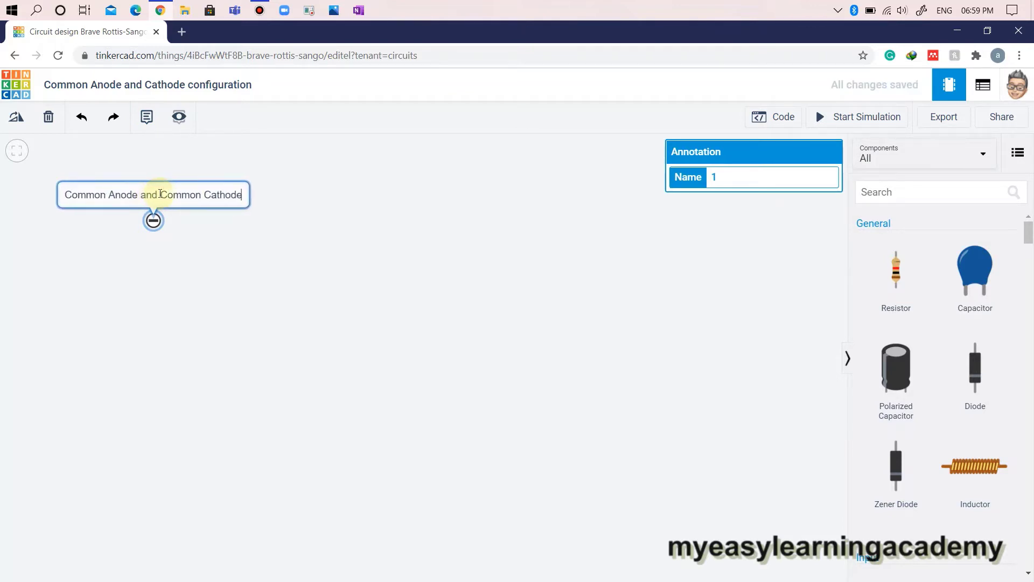
type(" Configuration")
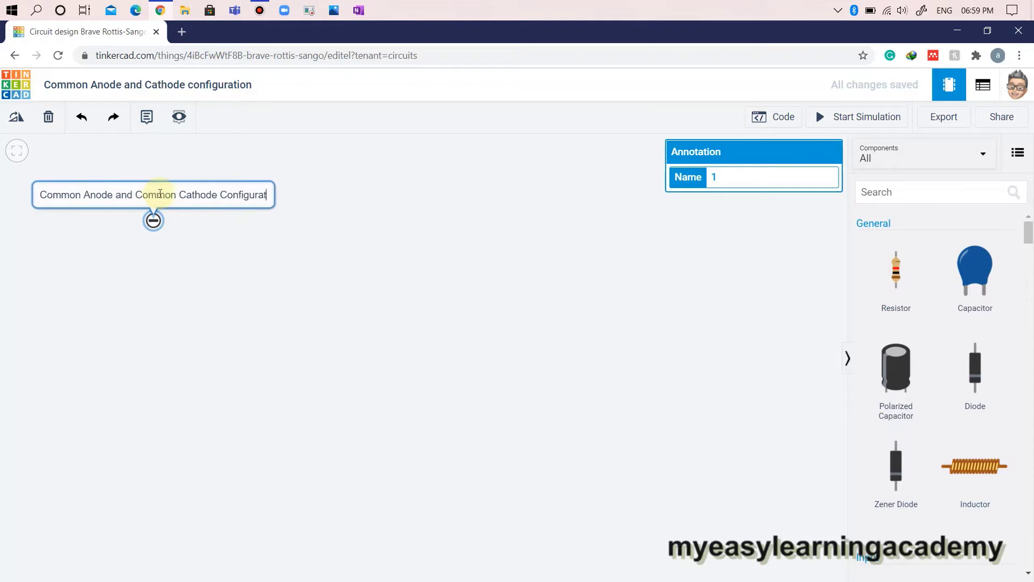
left_click(351, 271)
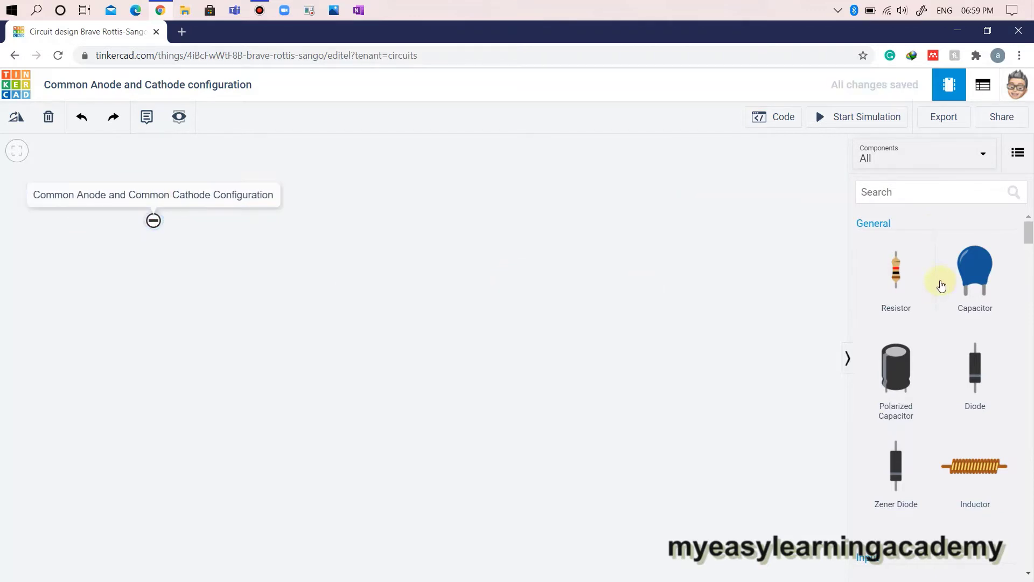
Search the components for "arduino" and place an Arduino Uno R3 below the annotation.
left_click(912, 193)
type("Ard")
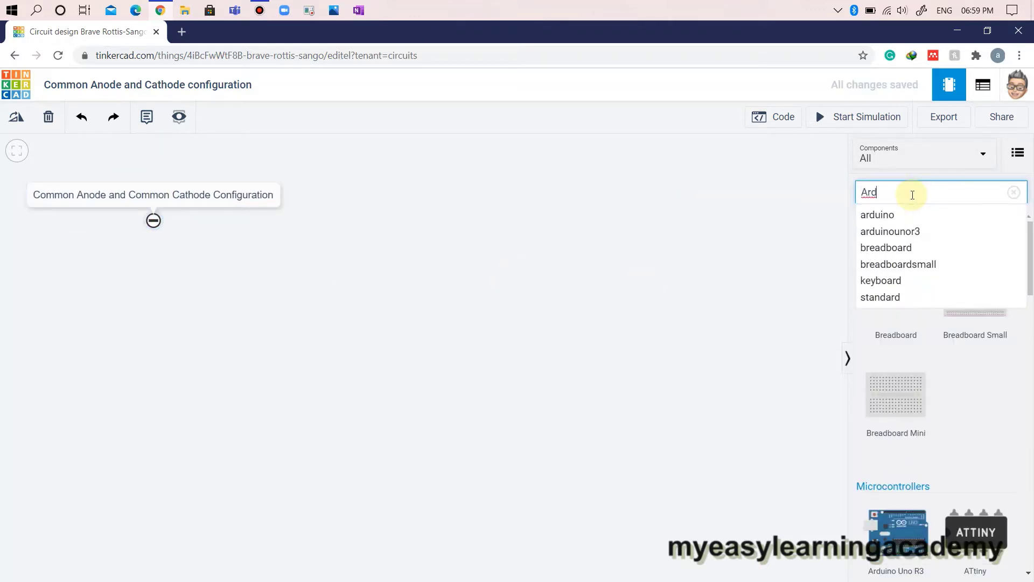
left_click(907, 214)
left_click_drag(903, 298, 358, 454)
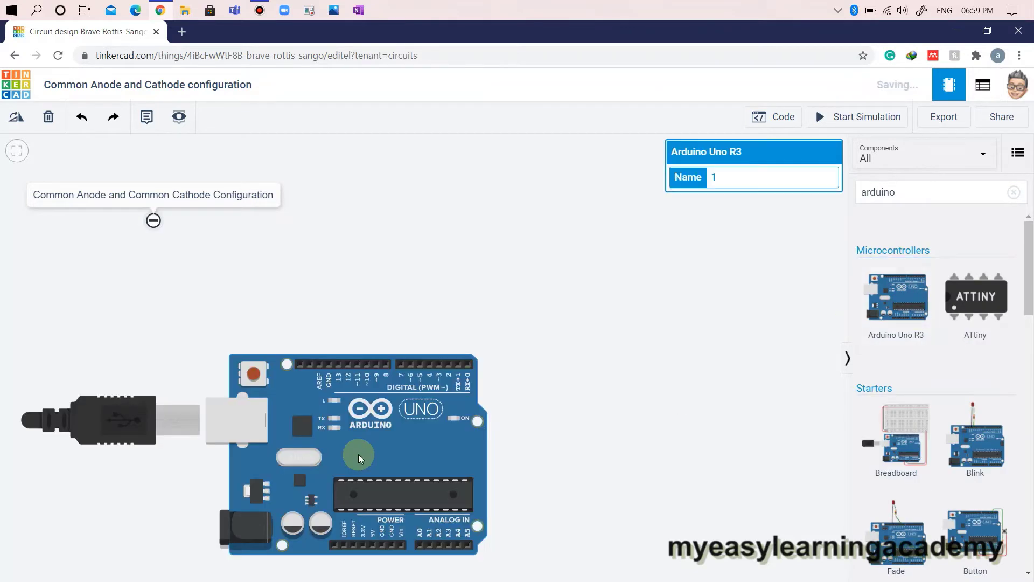
Find the LED component, place a red one above and to the right of the Arduino, and rotate it to lie horizontally.
left_click(1014, 192)
left_click(895, 190)
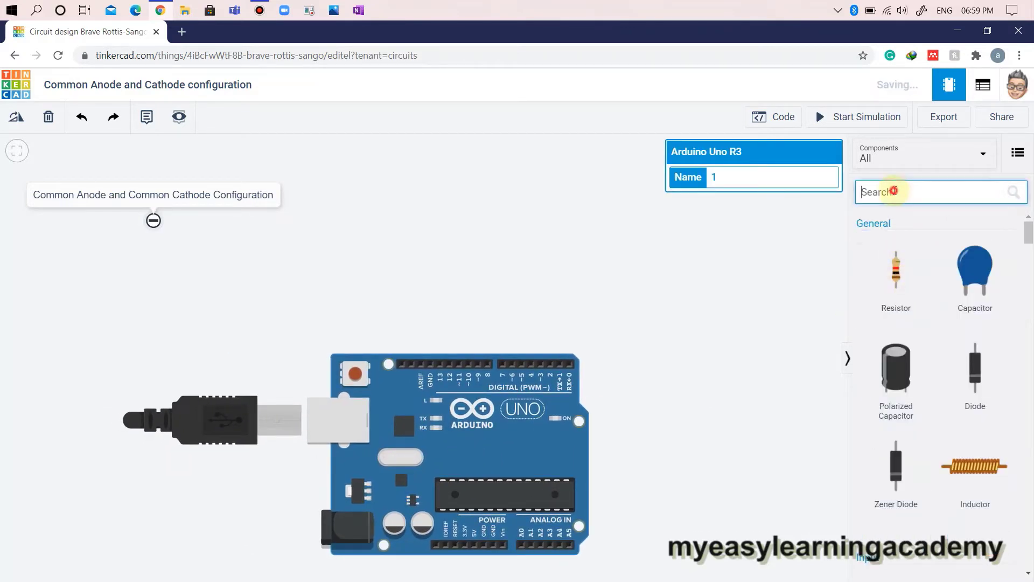
type("LED")
key("Return")
left_click_drag(884, 293, 647, 241)
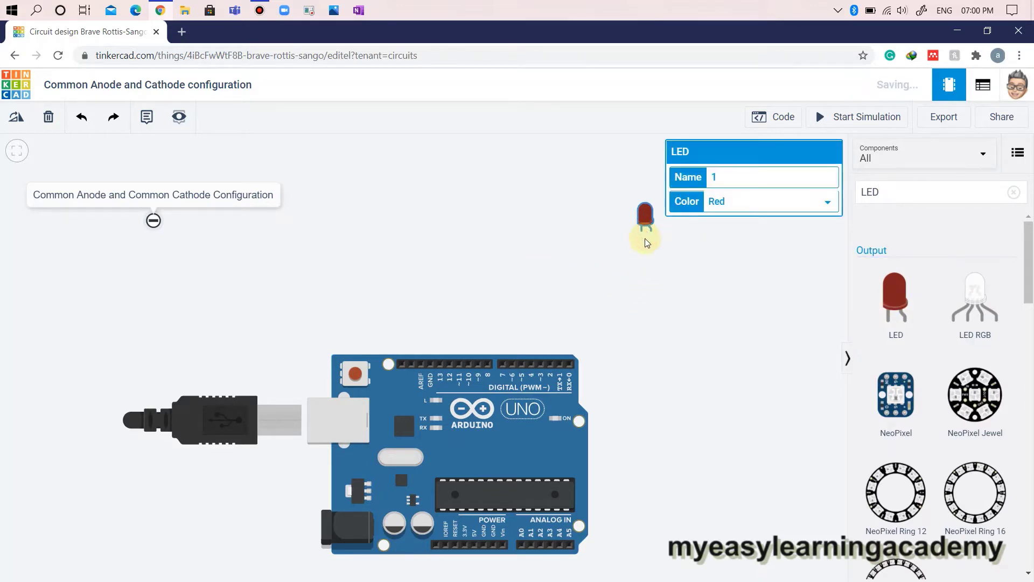
left_click(9, 122)
left_click_drag(659, 230, 683, 225)
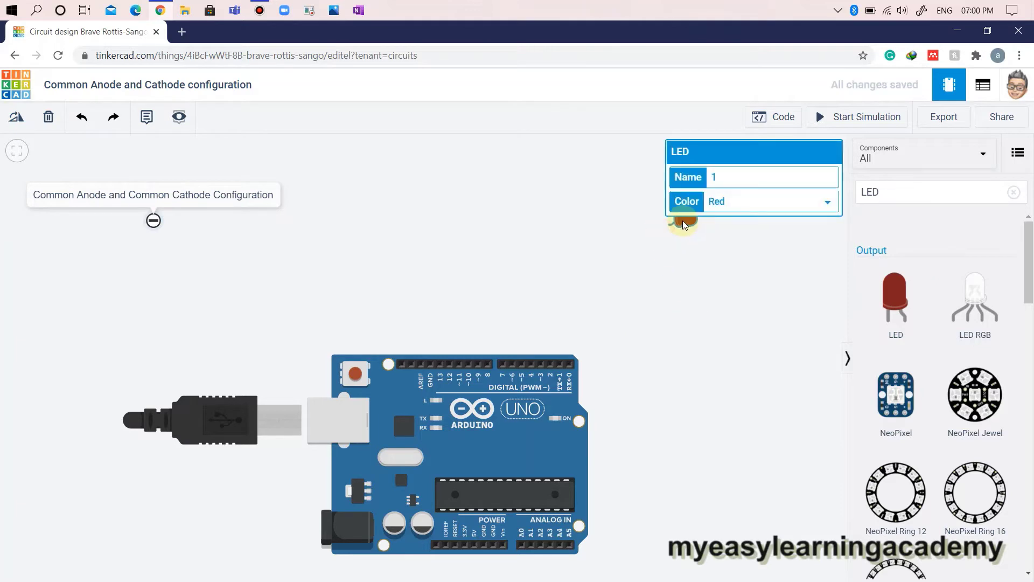
Paste four copies of the red LED in a vertical column below the original.
key("ctrl+c")
key("ctrl+v")
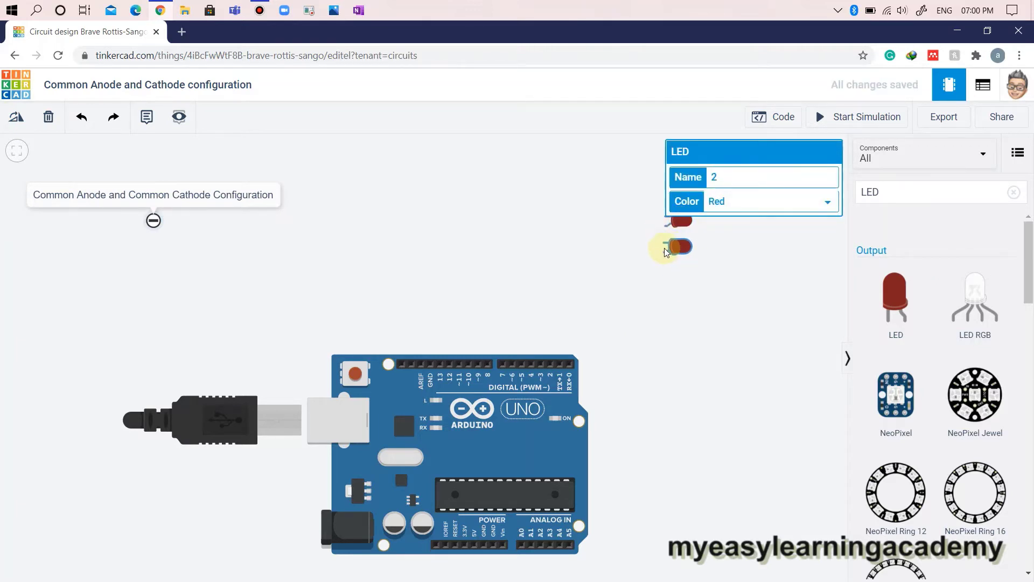
left_click_drag(665, 275, 667, 274)
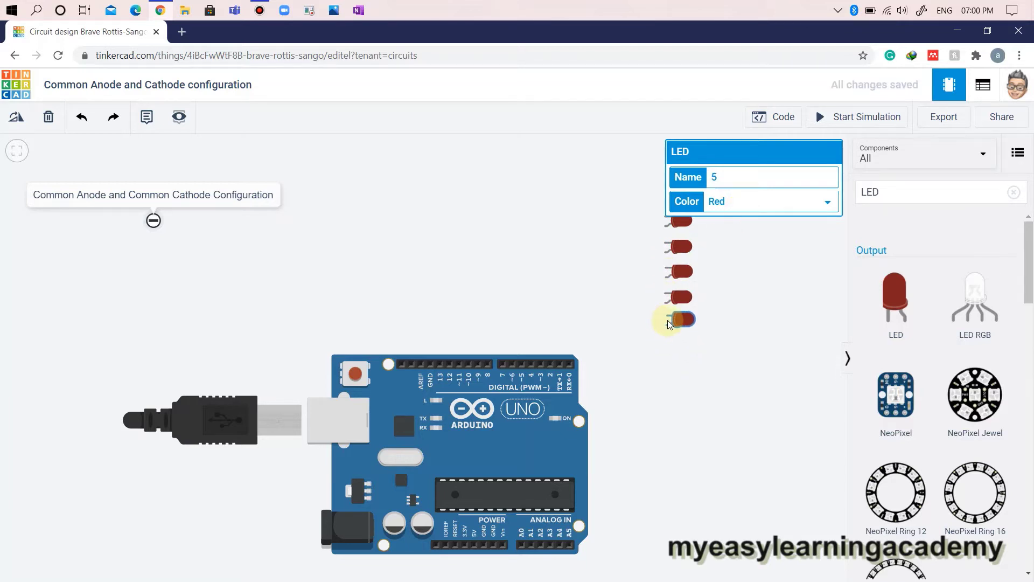
Change the lowest LED's color to blue and paste three more blue LEDs below it in the column.
left_click(749, 204)
left_click(737, 255)
left_click(693, 330)
left_click(683, 324)
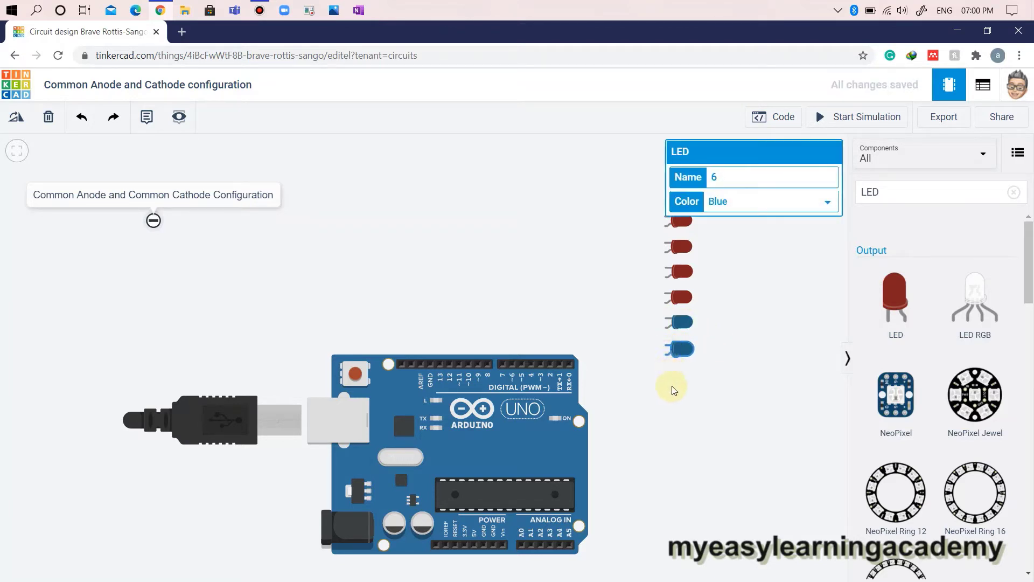
key("ctrl+v")
key("ctrl+v")
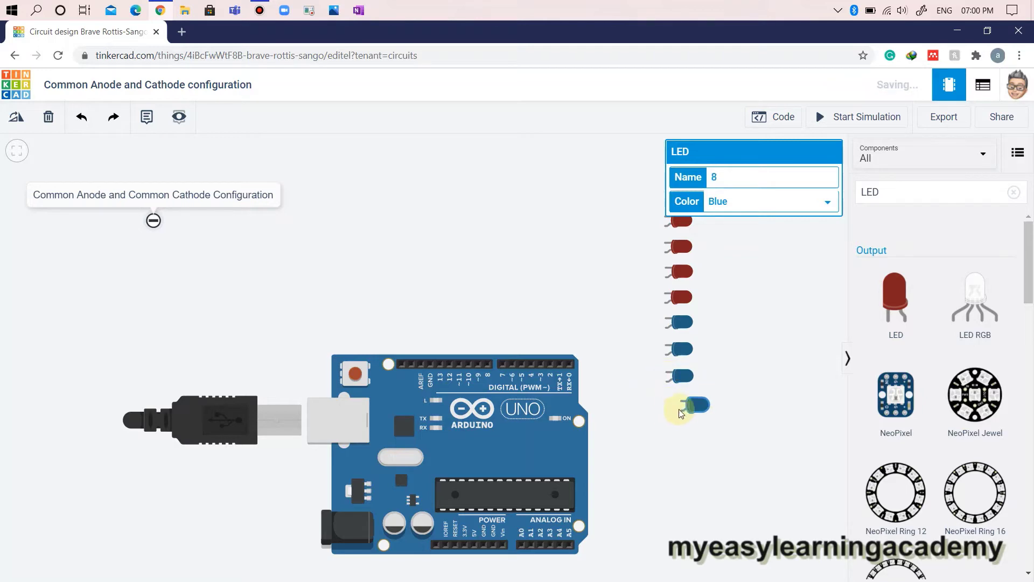
left_click(744, 408)
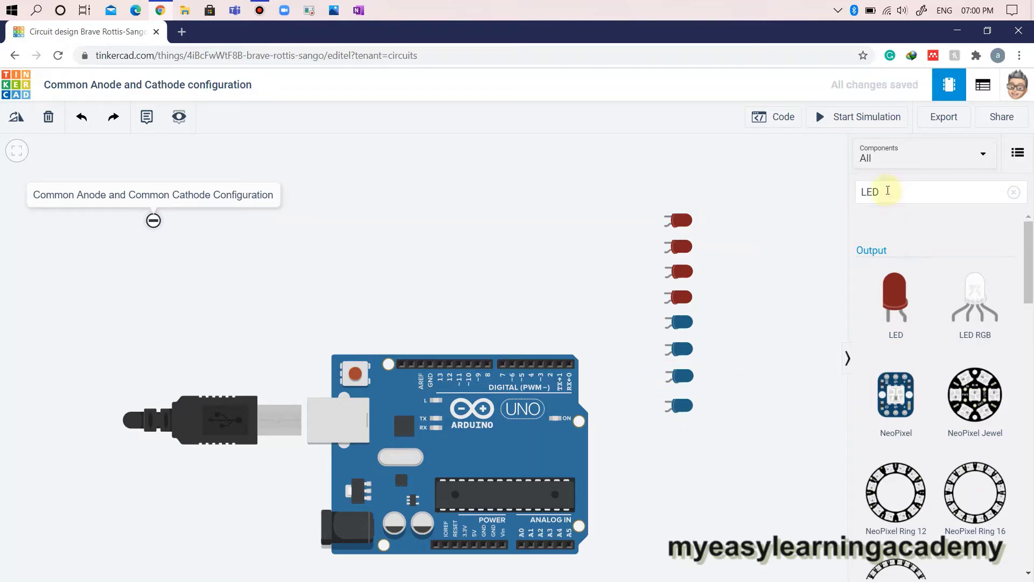
left_click(773, 117)
left_click(858, 117)
left_click(773, 116)
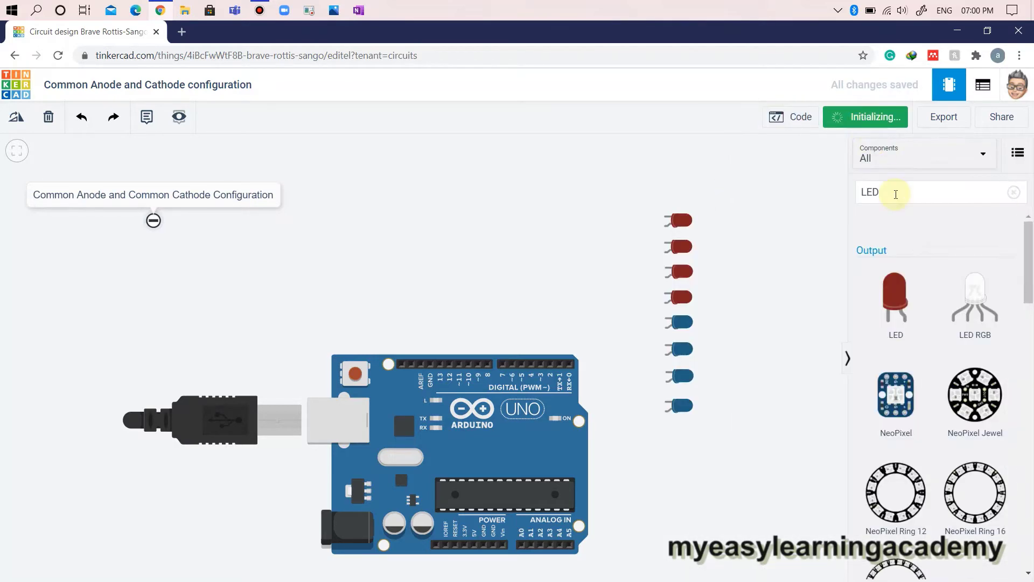
Clear the component search, place a resistor left of the LED column, and set its resistance to 220 mΩ.
left_click(896, 194)
key("BackSpace")
key("BackSpace")
key("BackSpace")
left_click(858, 117)
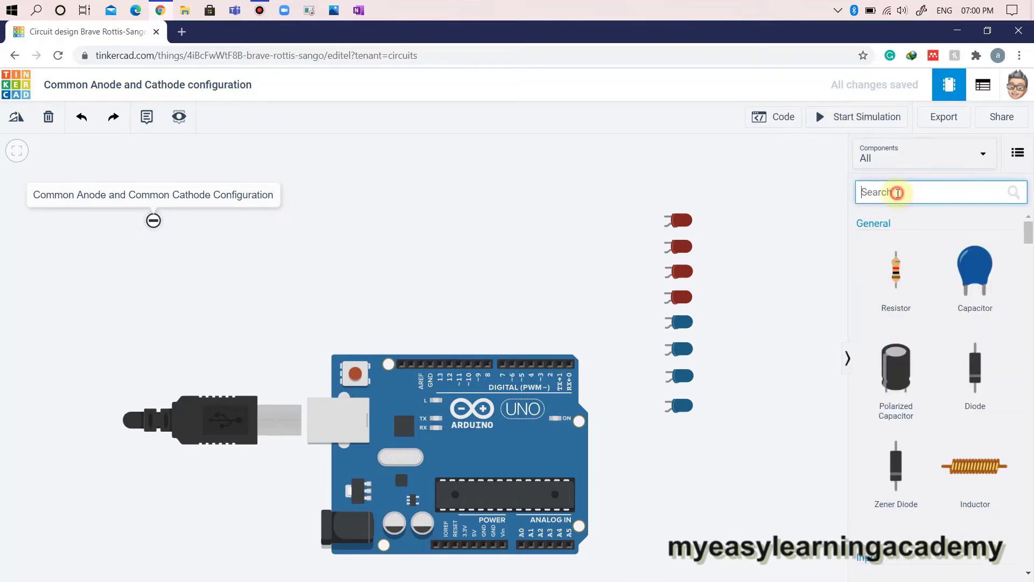
left_click_drag(896, 272, 536, 226)
type("220")
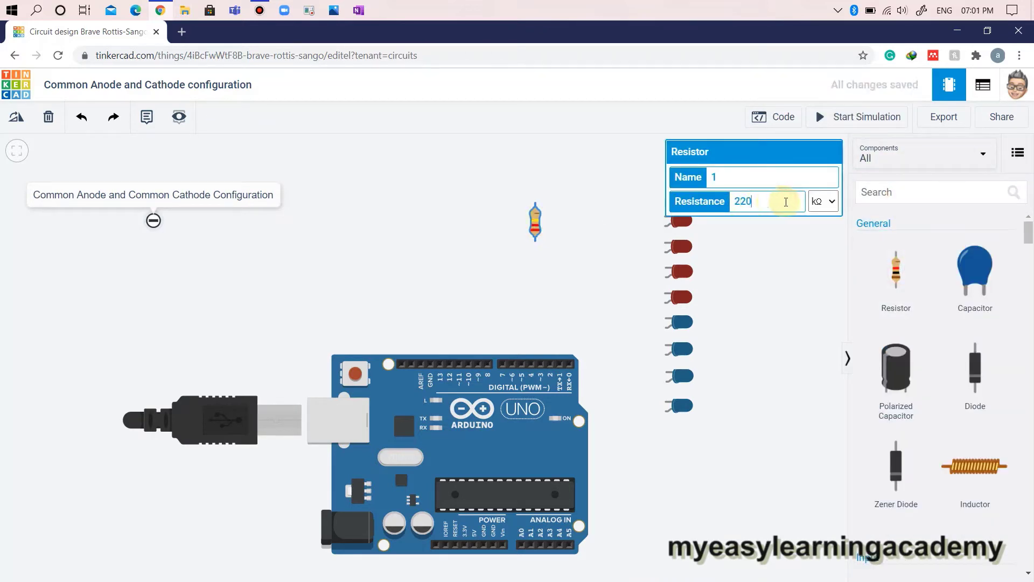
left_click(823, 201)
left_click(824, 249)
left_click(568, 310)
Move the Arduino Uno down to leave more space below the resistor and LEDs.
scroll(560, 307, "down", 2)
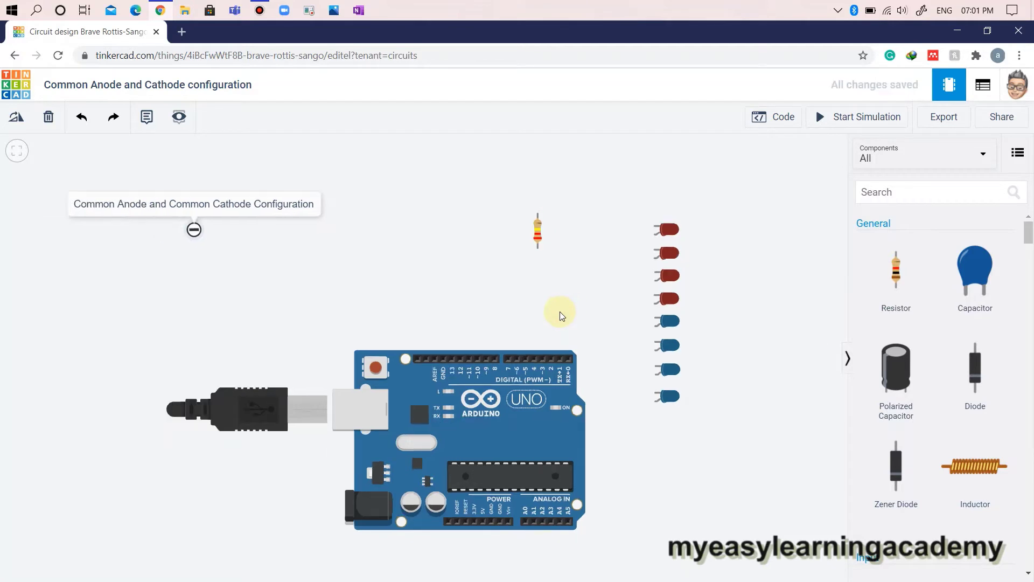
left_click_drag(529, 402, 534, 461)
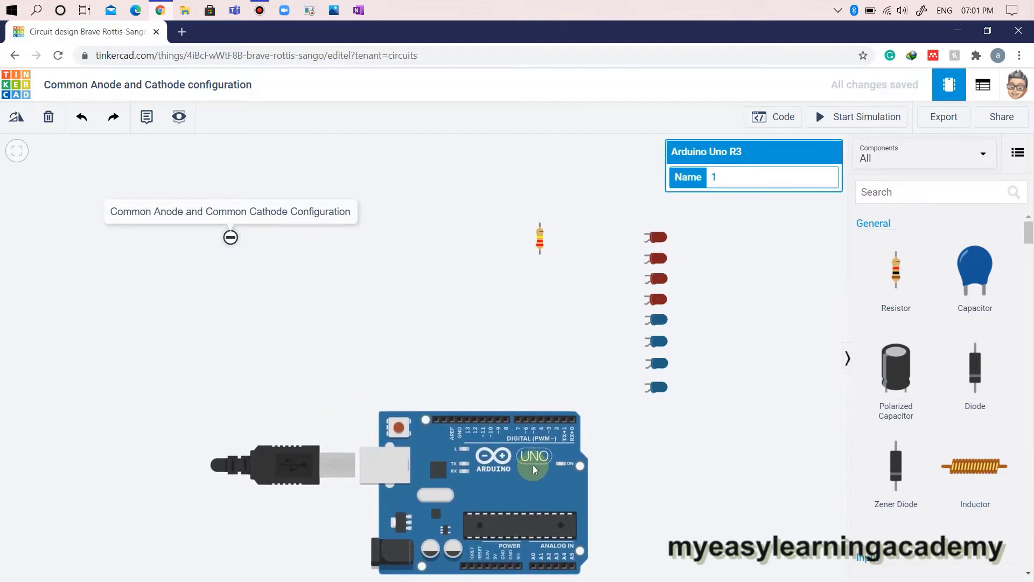
left_click(629, 437)
Rotate the resistor to horizontal and move it directly left of the uppermost red LED.
scroll(563, 221, "up", 2)
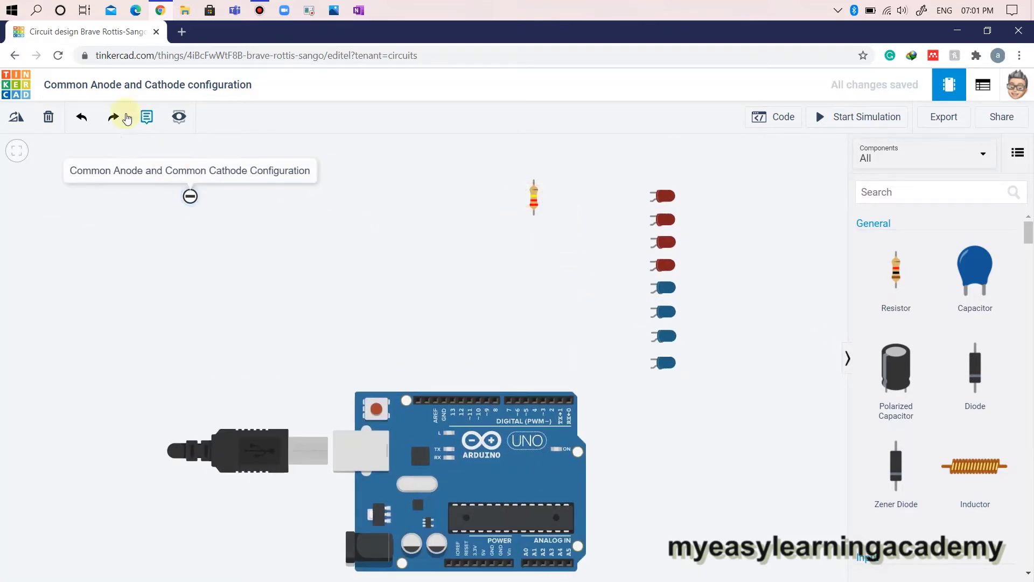
left_click(534, 198)
left_click(16, 118)
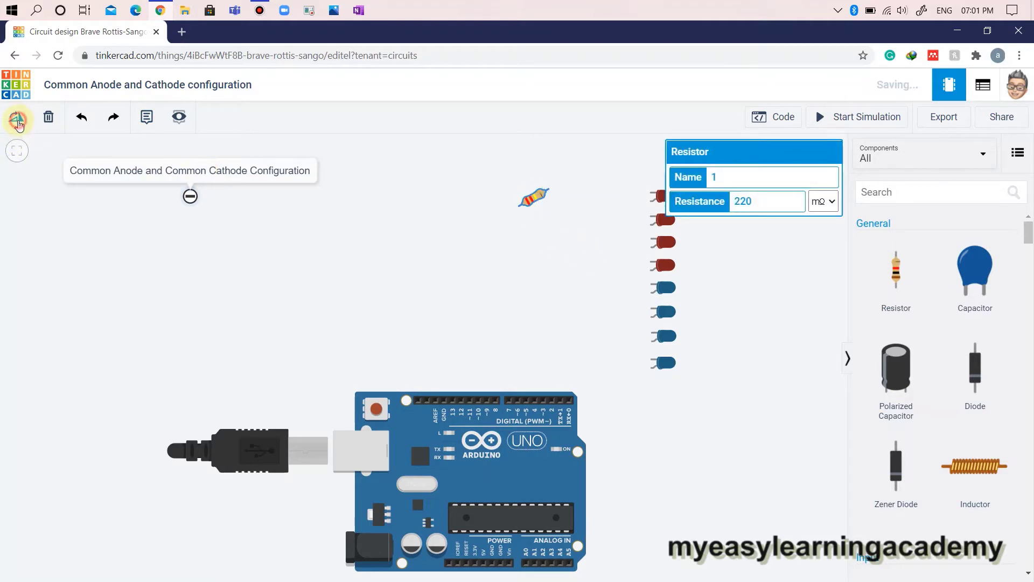
left_click_drag(537, 202, 613, 204)
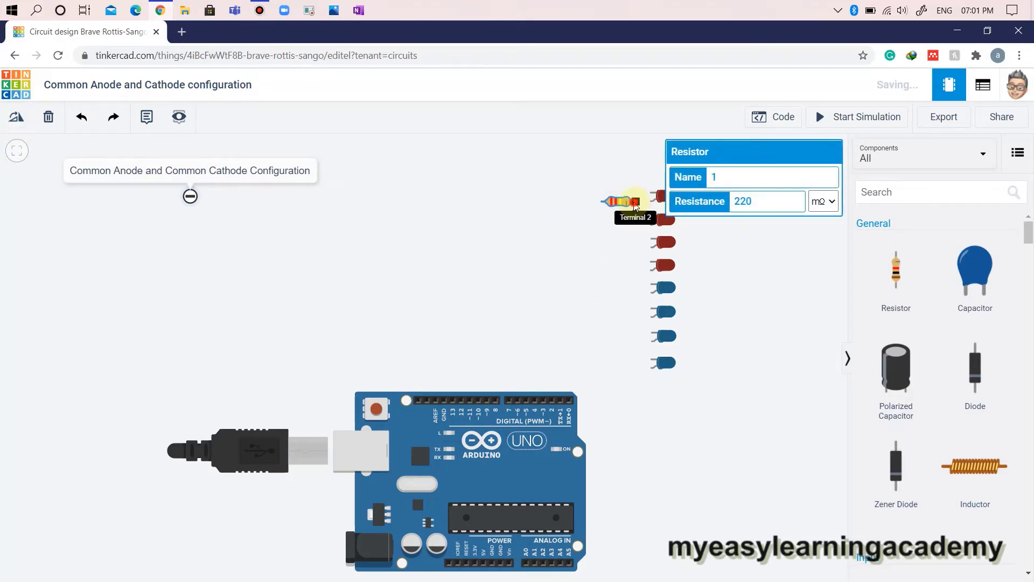
Wire the resistor's Terminal 2 to the uppermost red LED's lead and color the wire red.
left_click(633, 201)
left_click(653, 200)
left_click(623, 242)
left_click(645, 204)
left_click(716, 177)
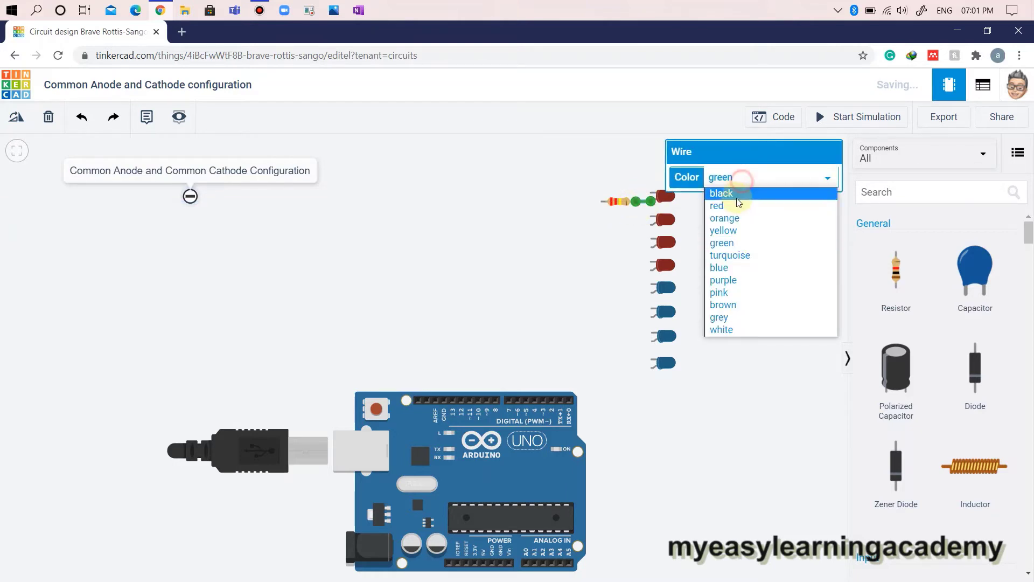
left_click(738, 205)
left_click(564, 235)
Duplicate the 220 mΩ resistor seven times in a column, placing one beside each remaining LED.
left_click(617, 202)
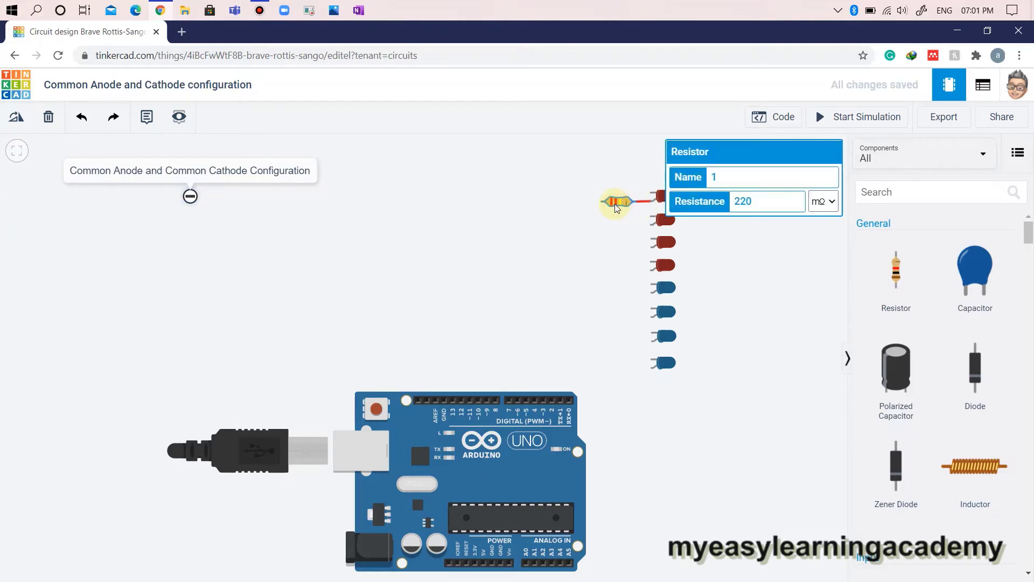
key("ctrl+c")
key("ctrl+v")
key("ctrl+v")
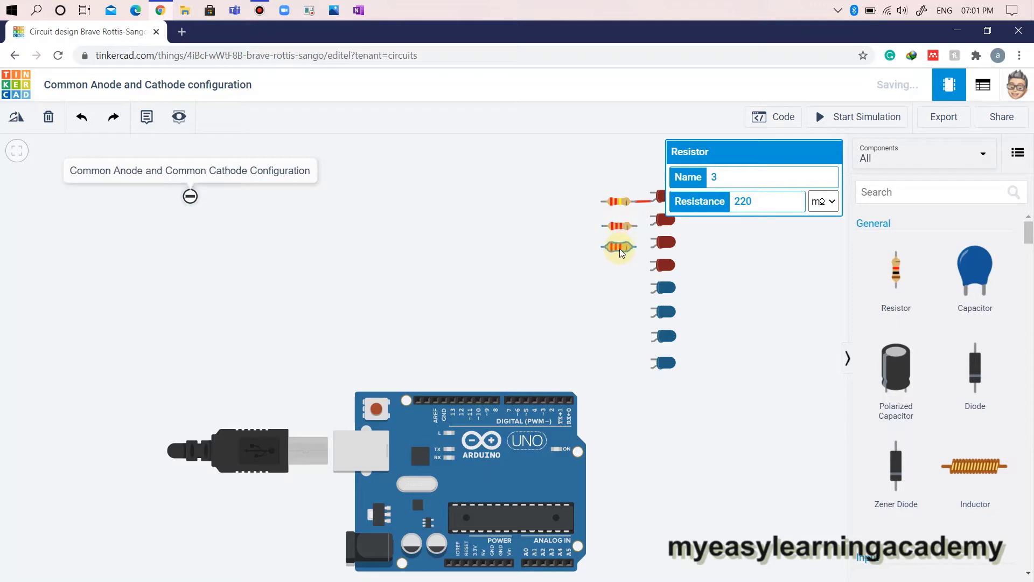
key("ctrl+v")
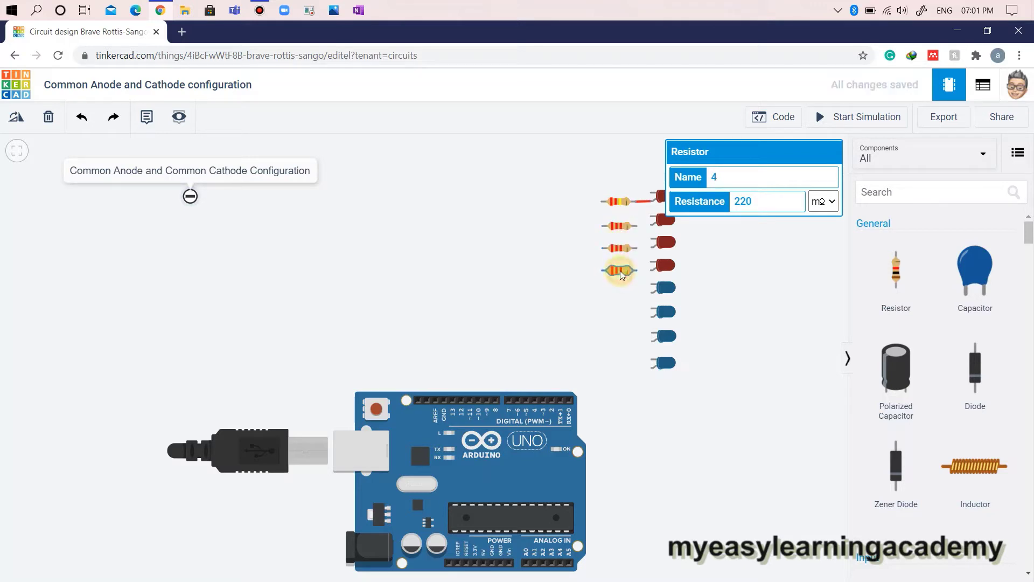
key("ctrl+v")
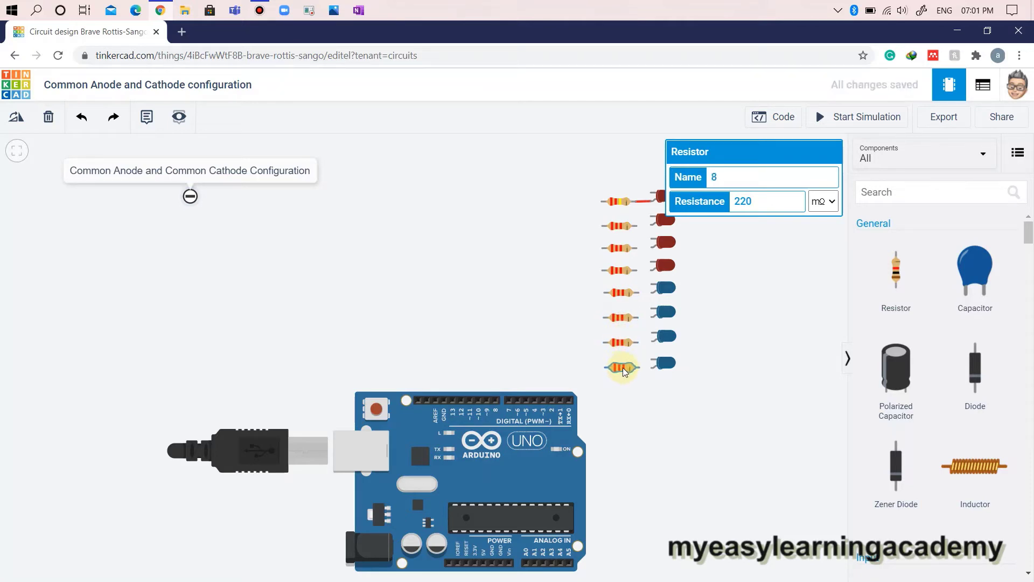
left_click(237, 156)
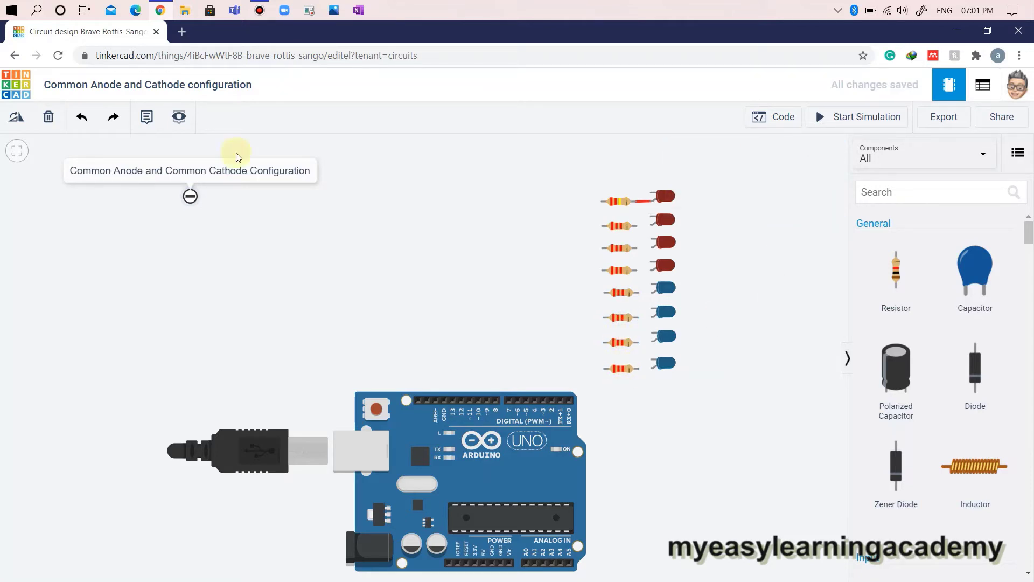
Add an annotation reading "Common Cathode" beside the red LEDs.
left_click(148, 120)
left_click(721, 235)
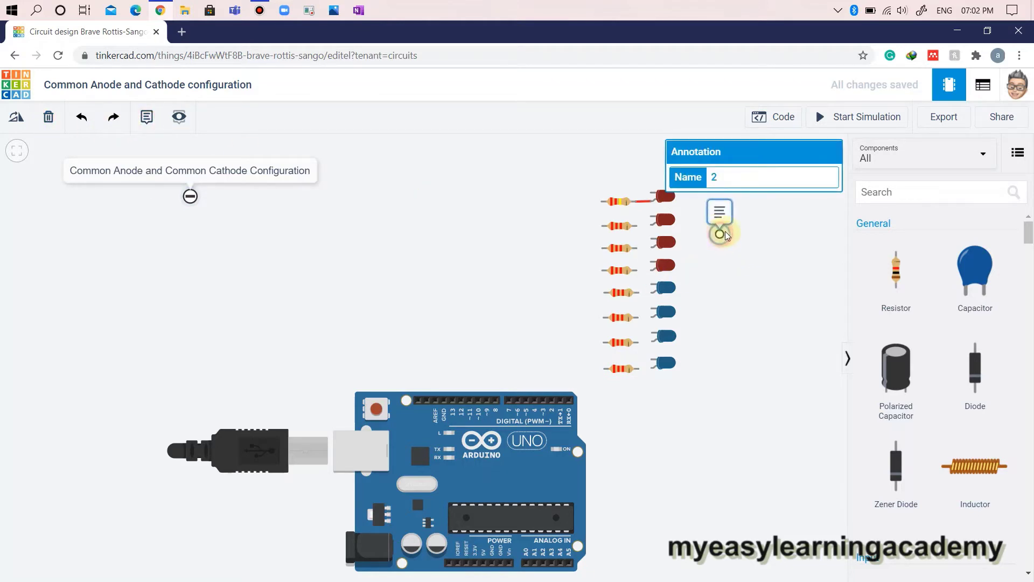
left_click(719, 211)
type("Common ")
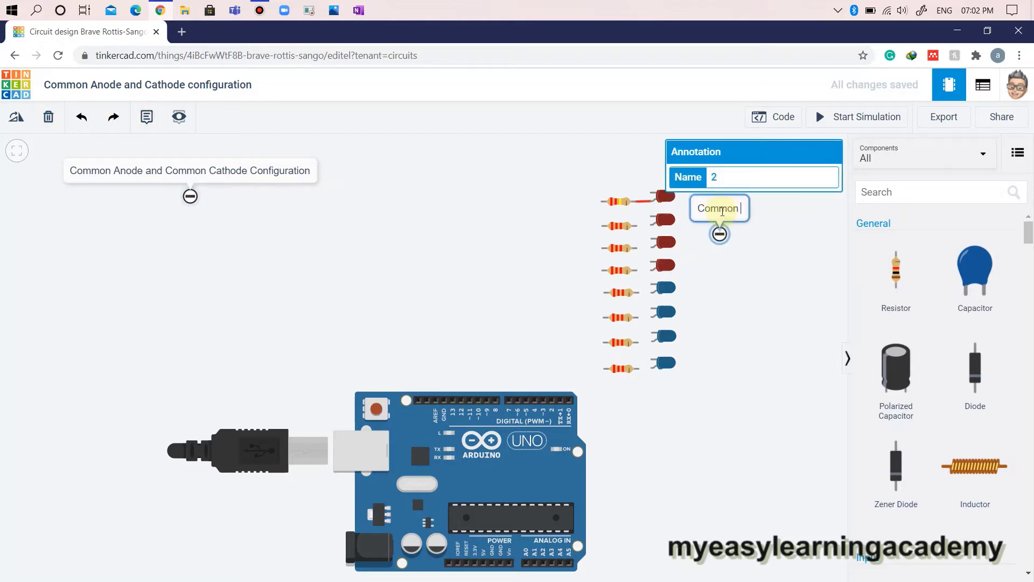
type("Cathode")
left_click(701, 264)
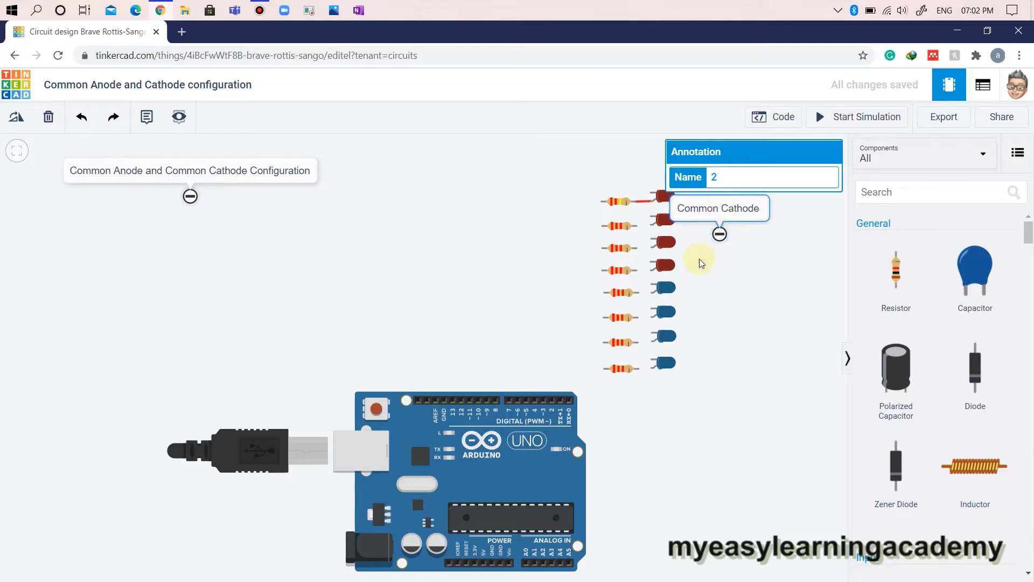
Extend the red LEDs' annotation to read "Red LED's in Common Cathode" and move it clear of the LEDs.
left_click_drag(713, 236, 732, 237)
left_click(702, 211)
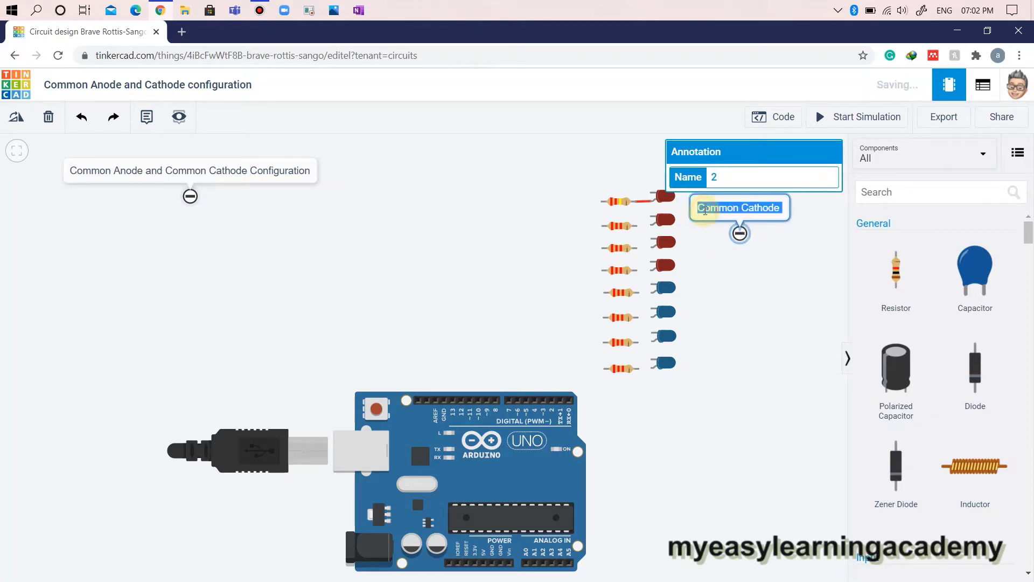
key("Right")
type("Red LED's ")
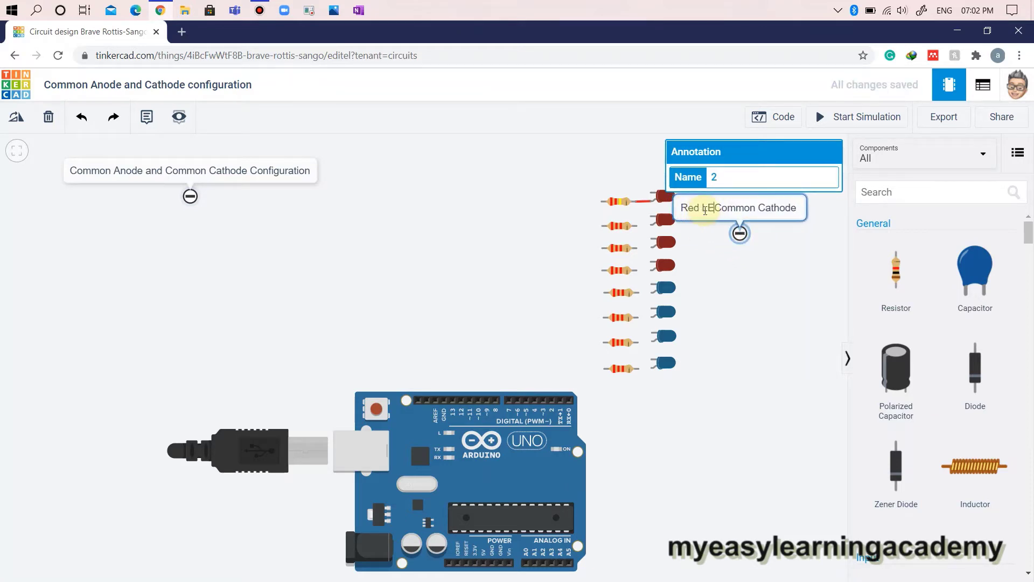
type("in")
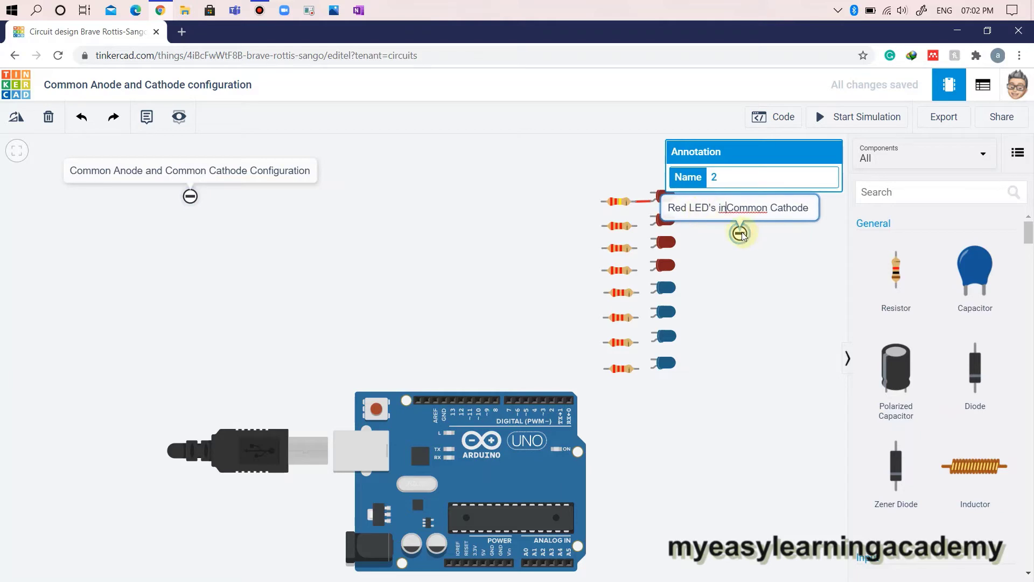
left_click_drag(740, 232, 761, 244)
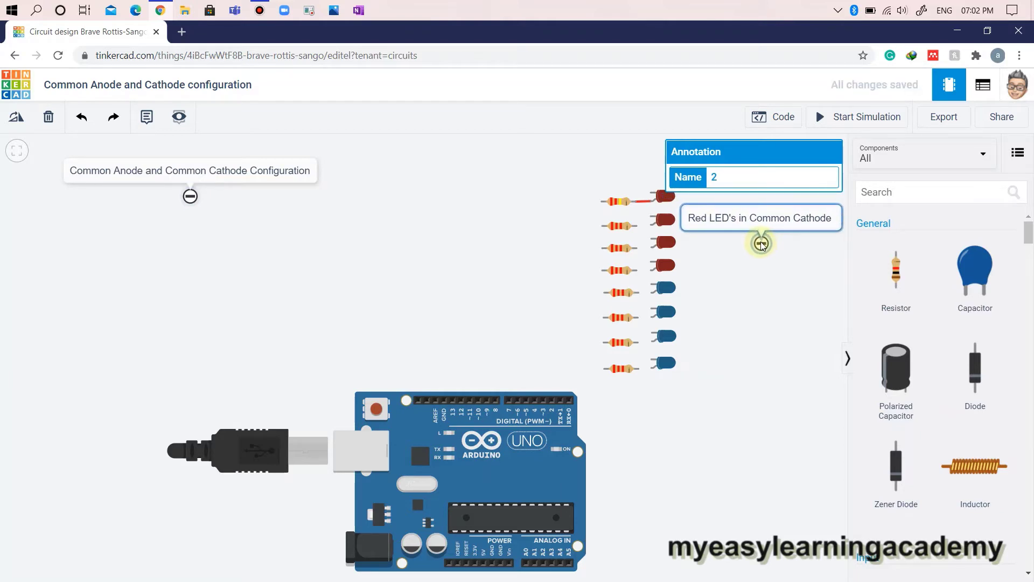
Add an annotation reading "Blue LED's in common Anode" beside the blue LEDs.
left_click(151, 121)
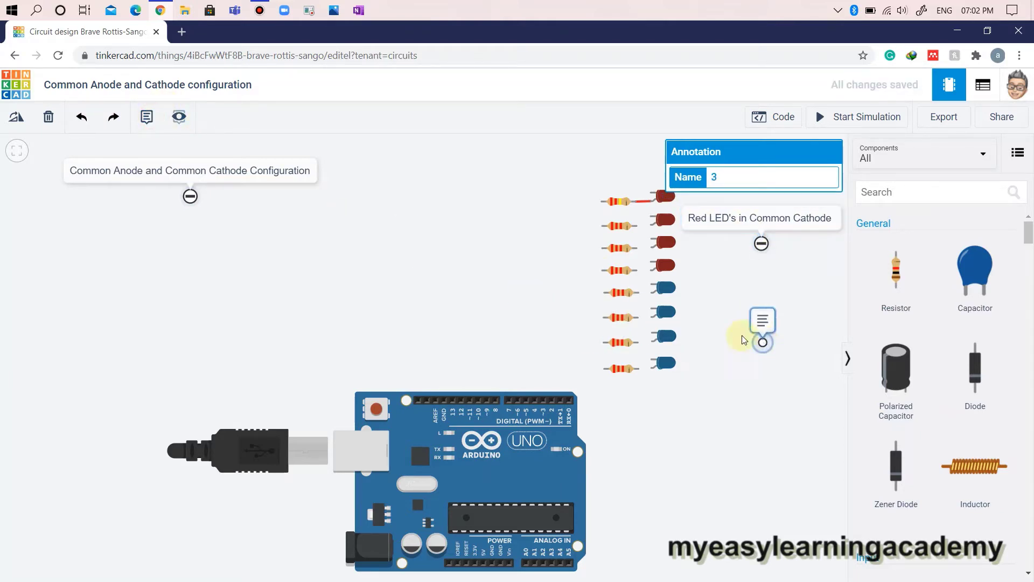
left_click(754, 325)
type("Blue L")
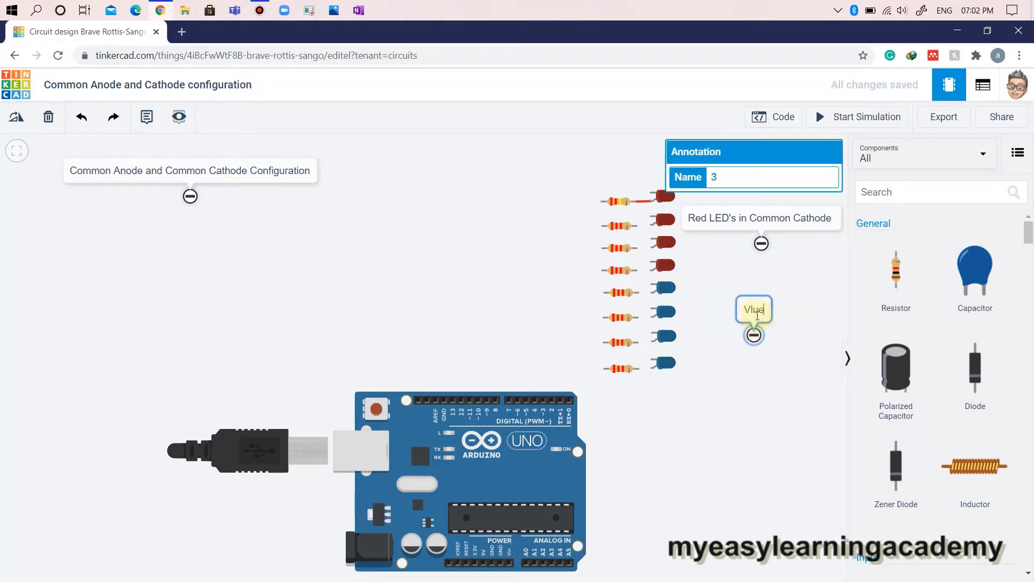
type("ED's in comm")
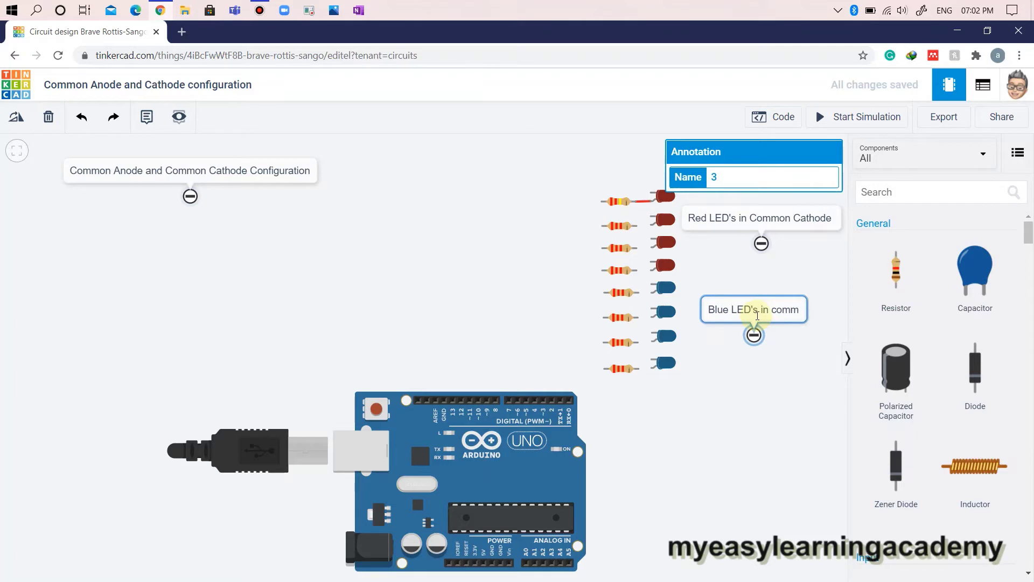
type("on Anode")
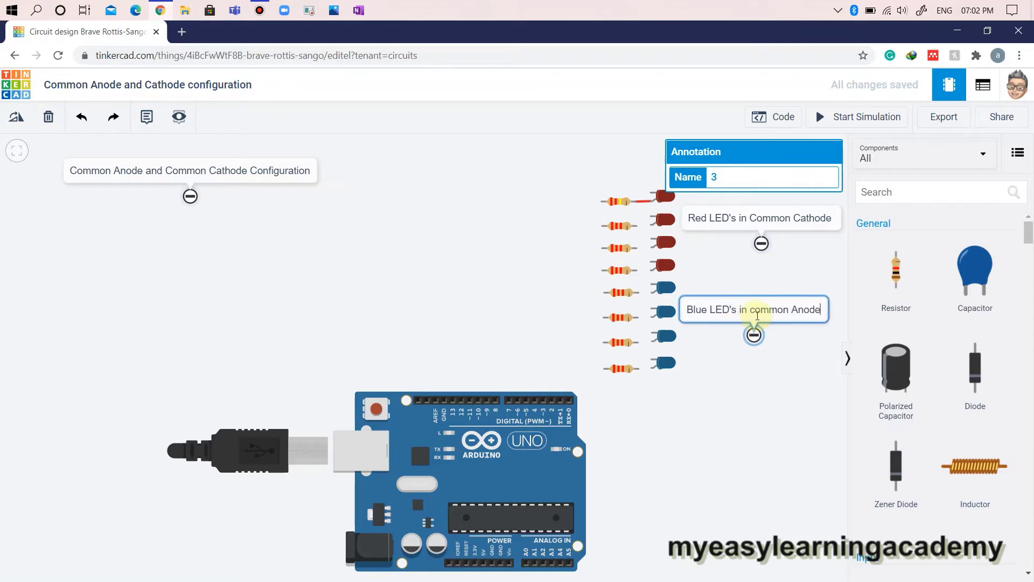
left_click(778, 372)
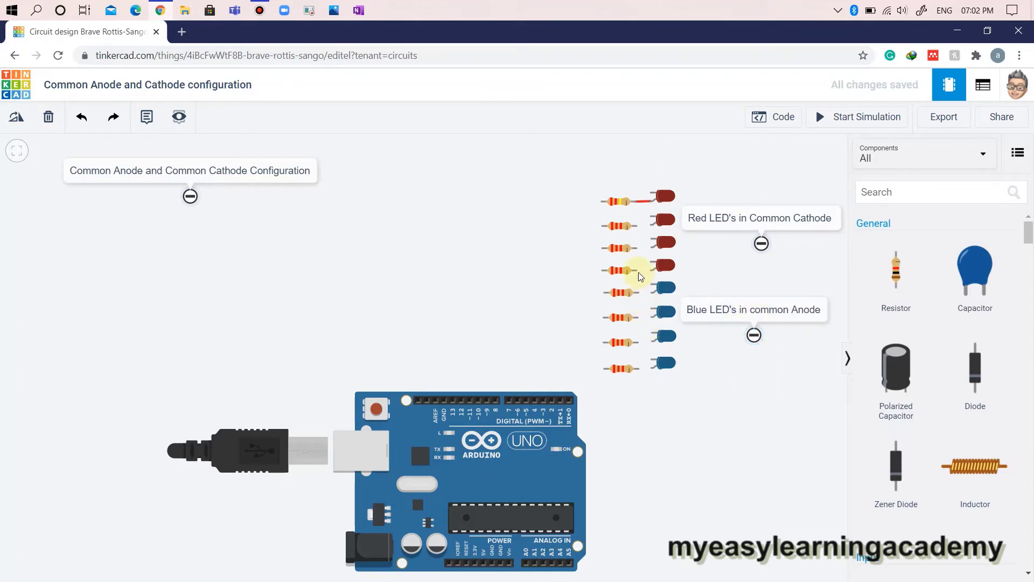
Wire the second, third and fourth resistors to the lower leads of their red LEDs and color the wires red.
left_click(636, 229)
left_click(654, 223)
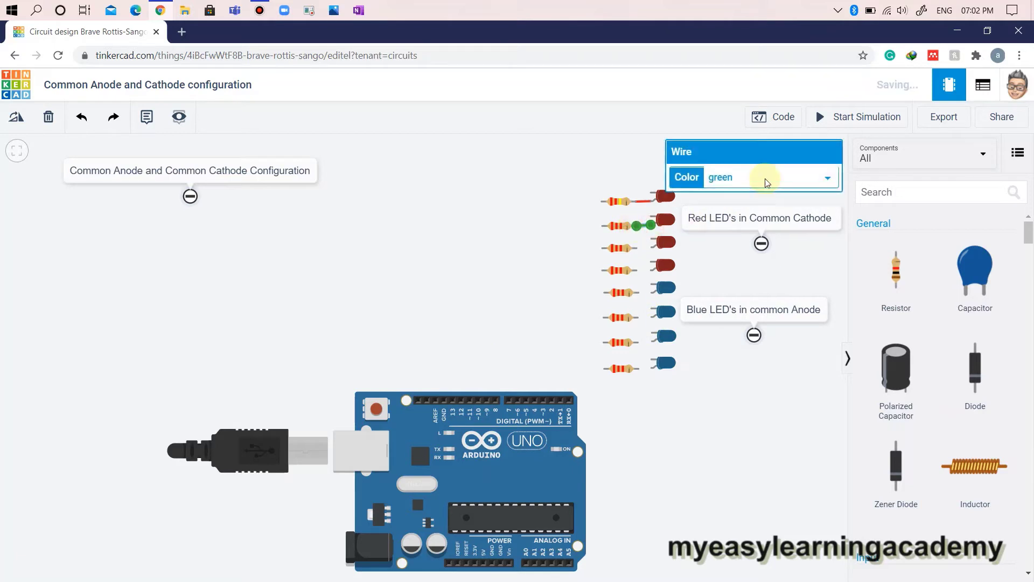
left_click(762, 176)
left_click(750, 213)
left_click(638, 249)
left_click(653, 246)
left_click(751, 178)
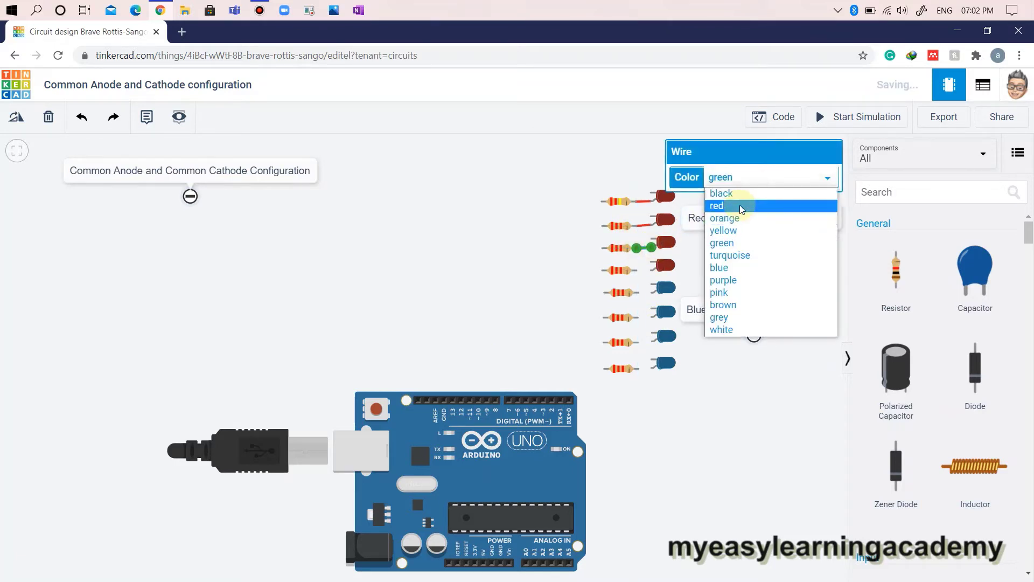
left_click(725, 203)
left_click(636, 270)
left_click(651, 271)
left_click(819, 175)
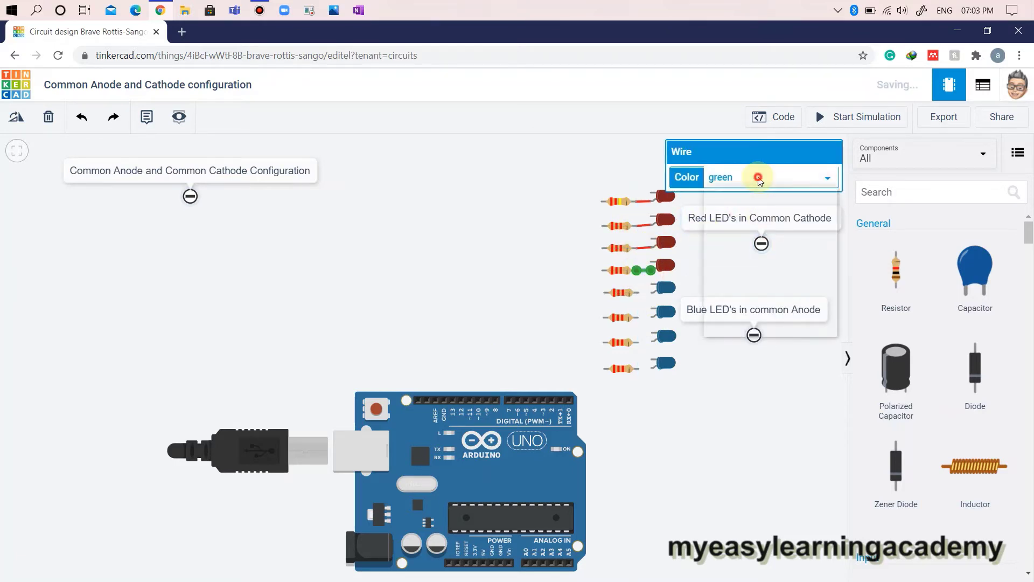
left_click(744, 212)
left_click(700, 368)
Wire the fifth and sixth resistors to the lower leads of the two uppermost blue LEDs, using red wires.
left_click(637, 293)
left_click(651, 292)
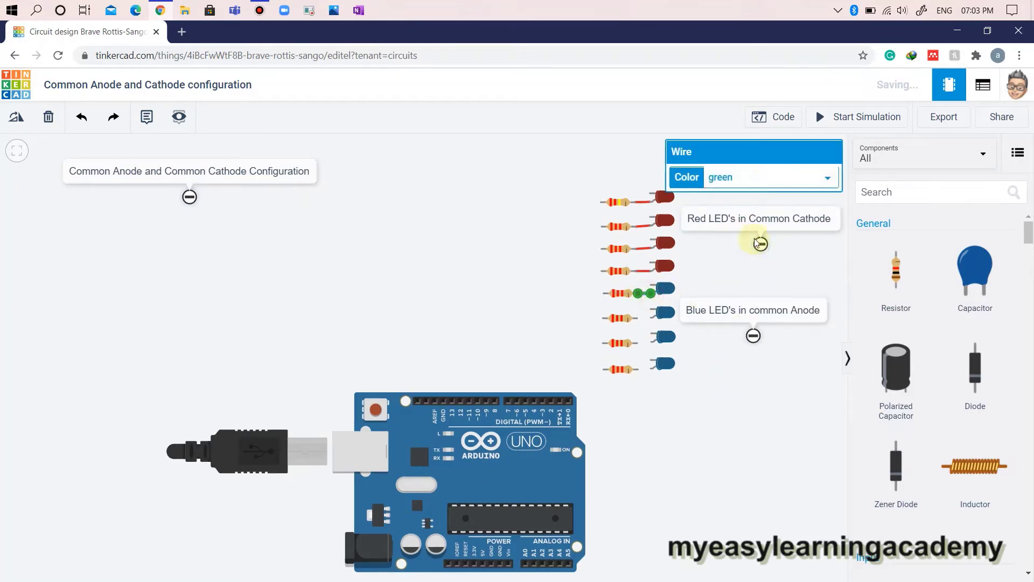
left_click(721, 177)
left_click(716, 203)
left_click(638, 317)
left_click(651, 318)
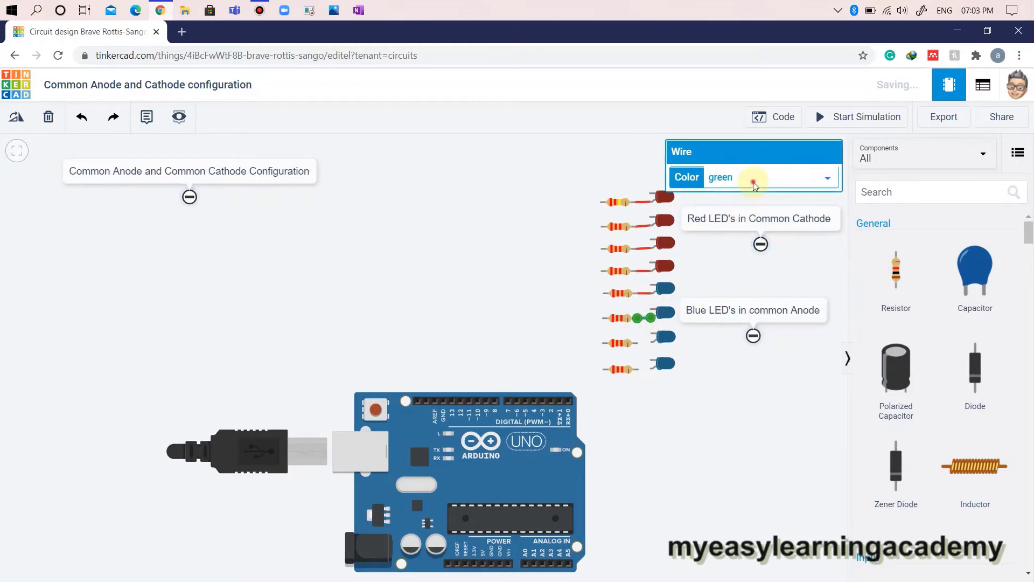
left_click(750, 176)
left_click(745, 212)
Wire the seventh and eighth resistors to the lower leads of the two lowest blue LEDs, using red wires.
left_click(638, 342)
left_click(651, 341)
left_click(754, 176)
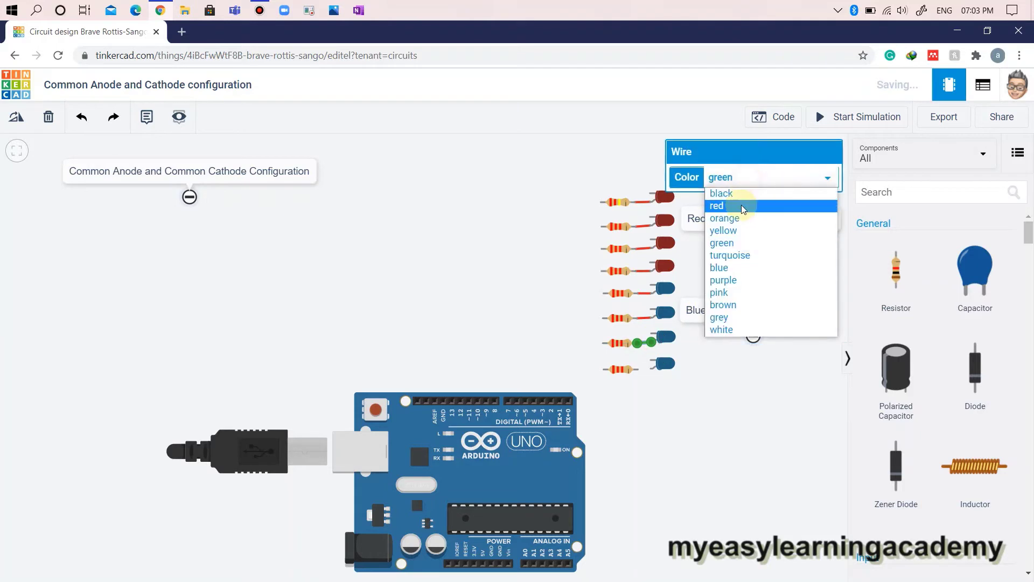
left_click(741, 204)
left_click(637, 369)
left_click(652, 371)
left_click(747, 178)
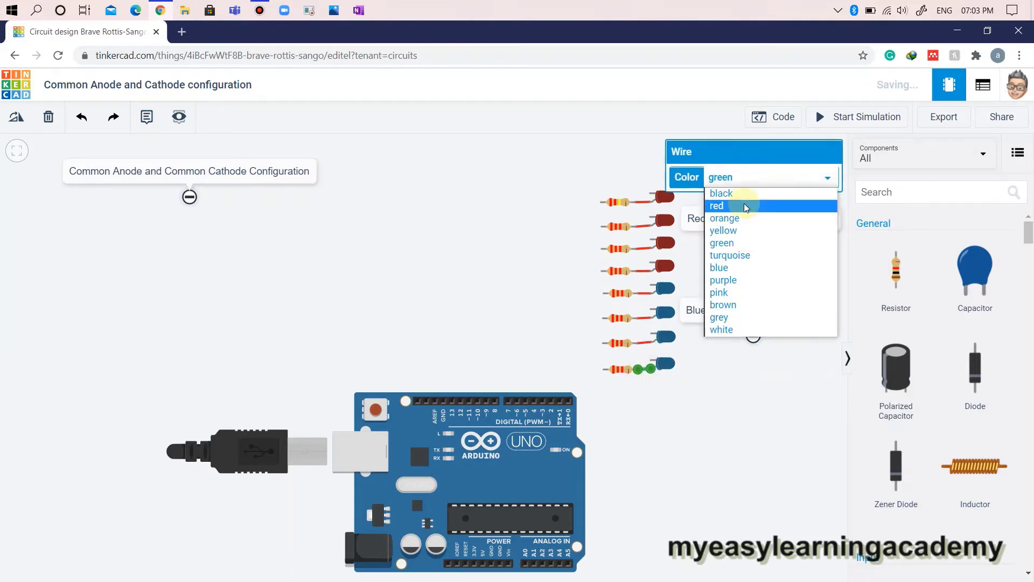
left_click(745, 203)
Link the cathodes of the four red LEDs one after another with black wires.
left_click(650, 194)
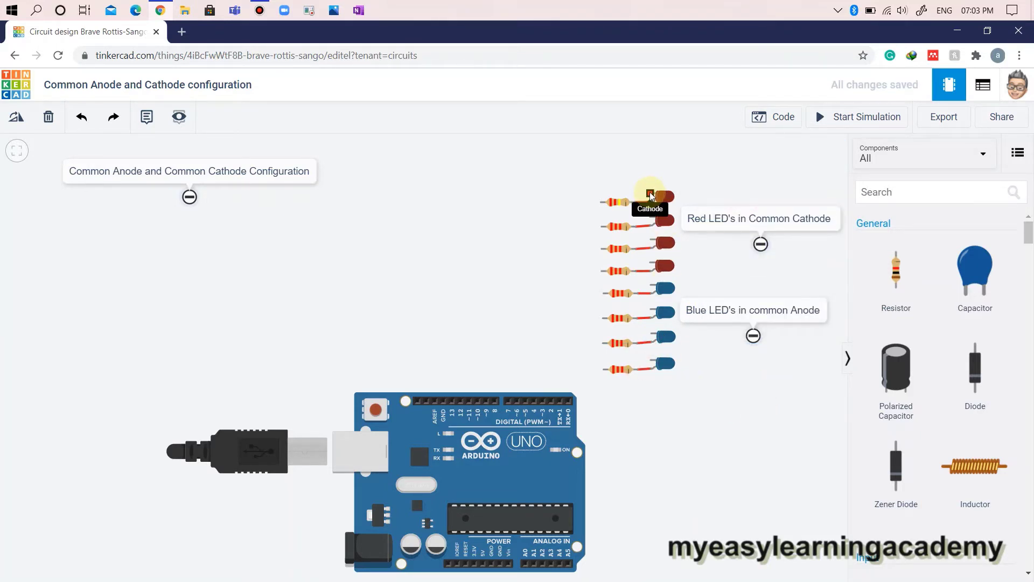
left_click(650, 217)
left_click(754, 177)
left_click(738, 207)
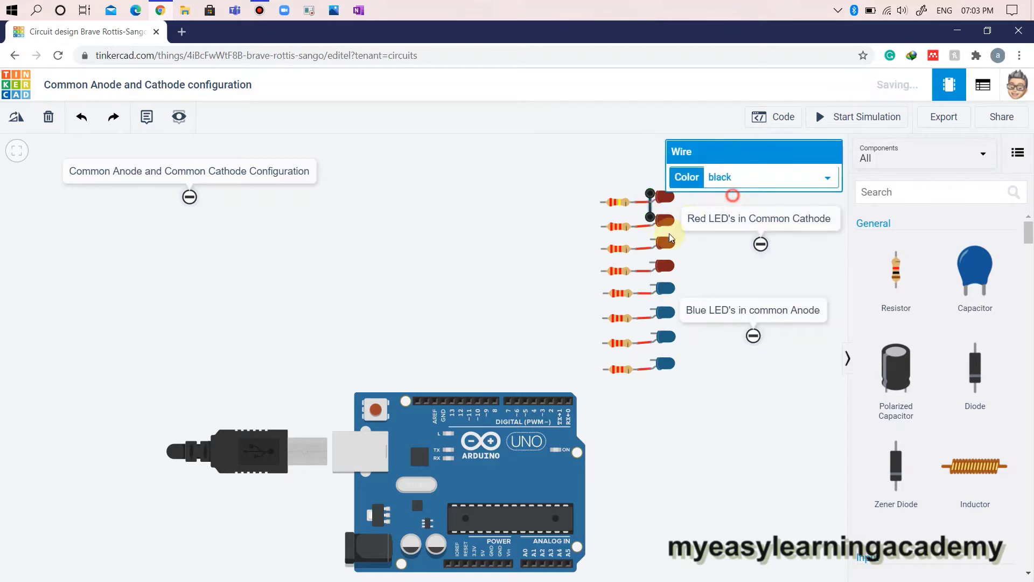
left_click(650, 220)
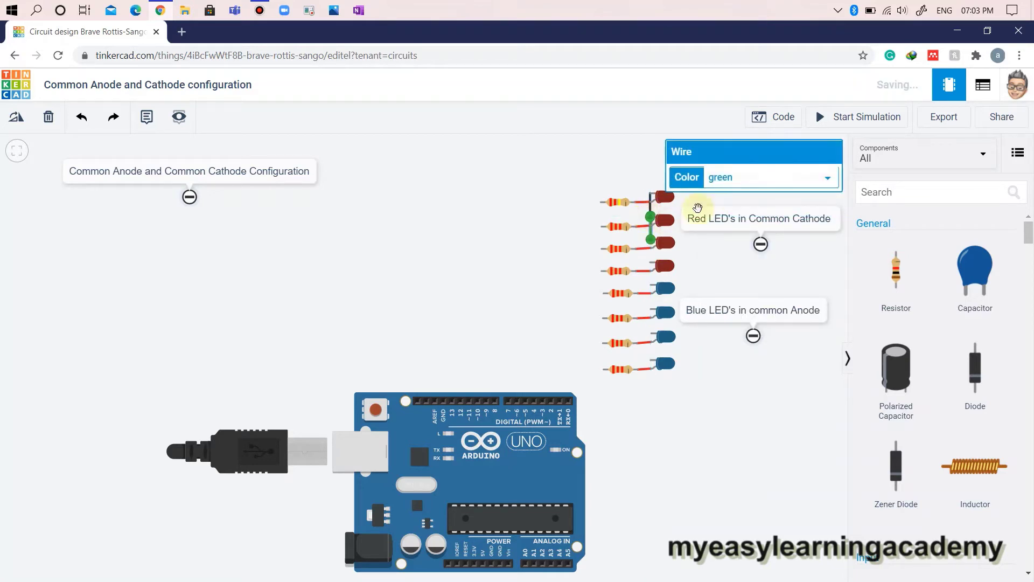
left_click(754, 175)
left_click(738, 192)
left_click(651, 241)
left_click(651, 243)
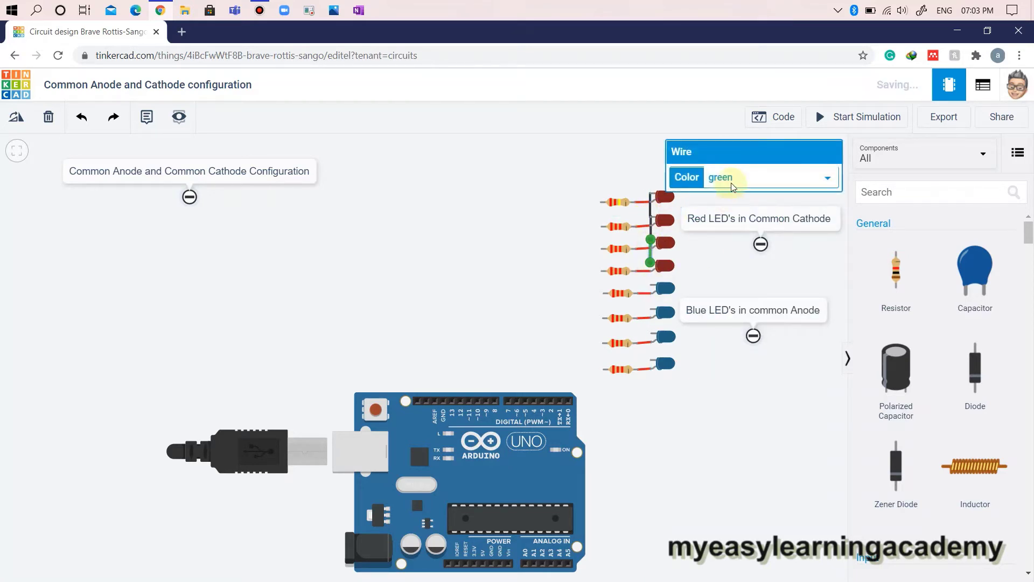
left_click(731, 176)
left_click(732, 193)
Wire the fourth red LED's cathode to the upper lead of the uppermost blue LED and color the wire black.
left_click(652, 265)
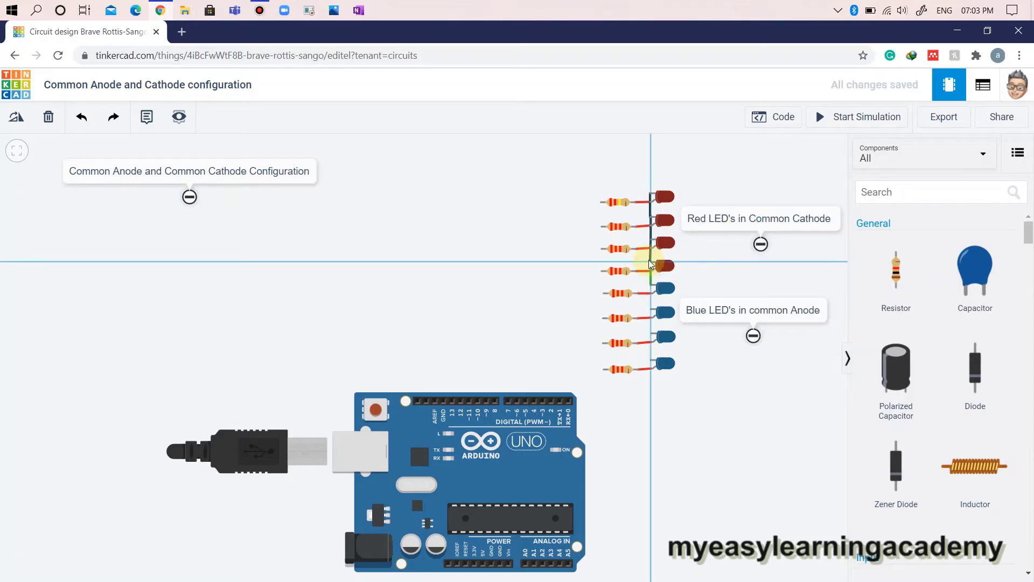
left_click(651, 262)
left_click(758, 179)
left_click(739, 192)
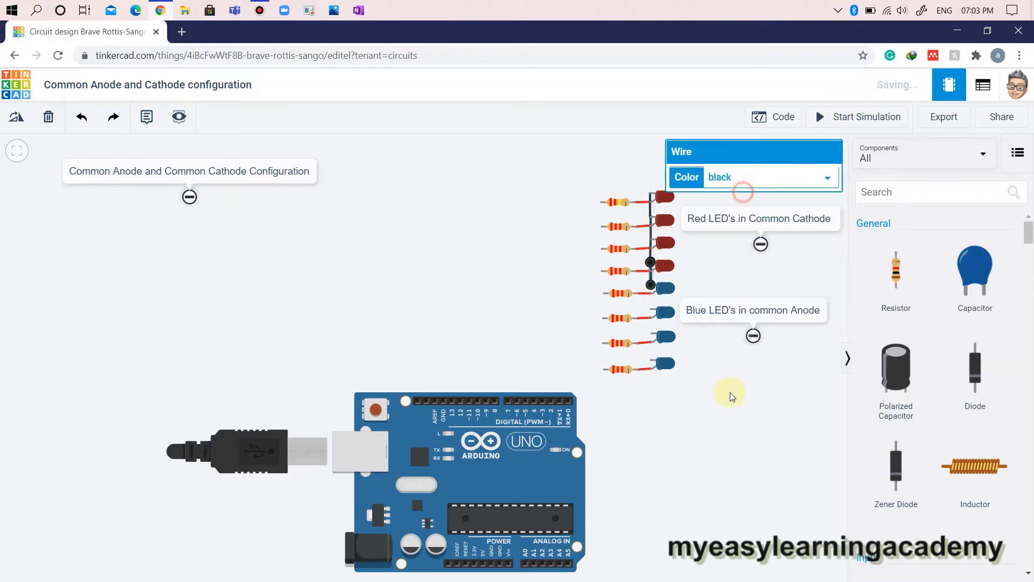
Route a black wire from the Arduino's GND pin beside digital pin 13 to the uppermost red LED's cathode.
left_click(444, 400)
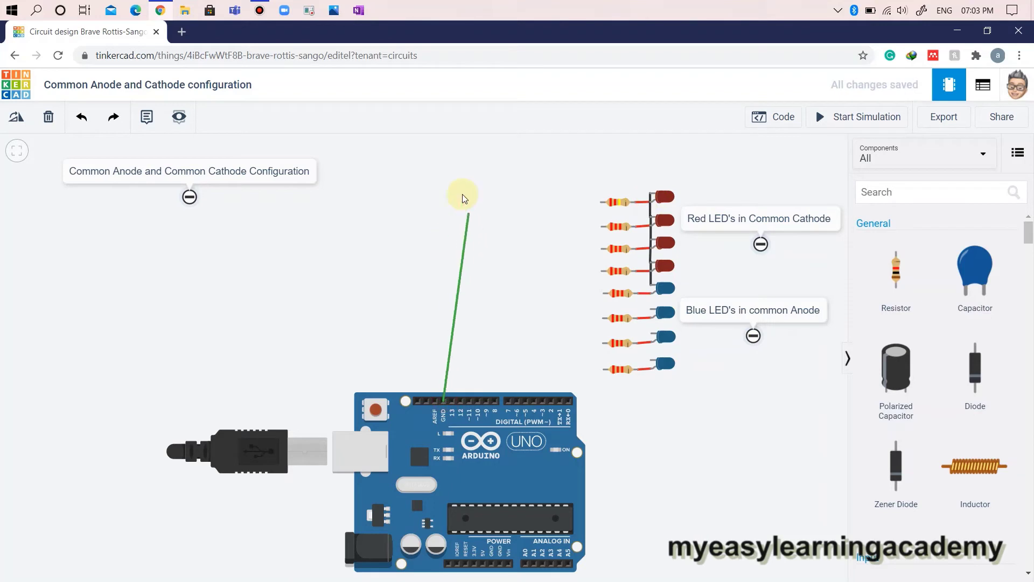
left_click(445, 179)
left_click(651, 195)
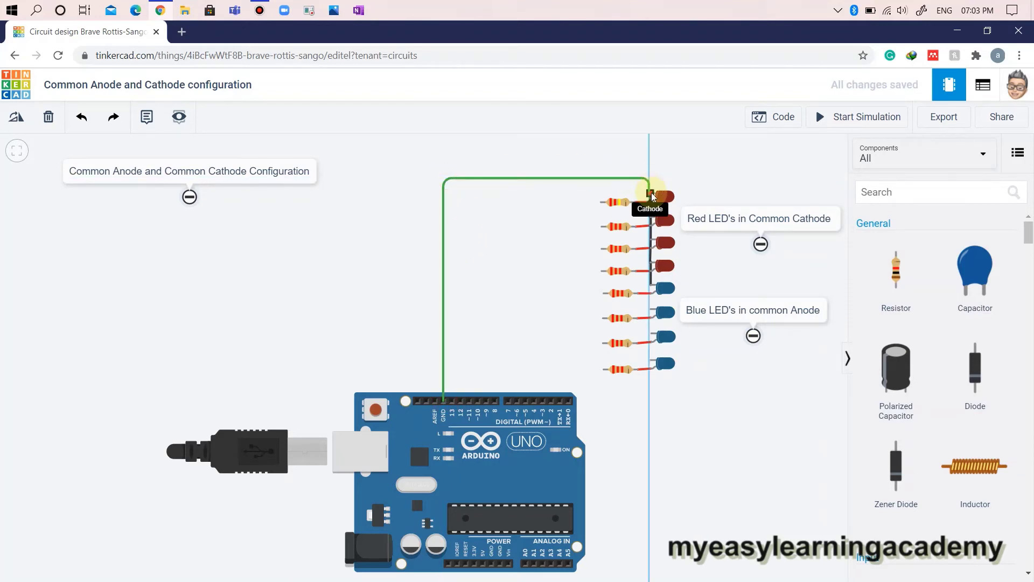
left_click(758, 177)
left_click(739, 193)
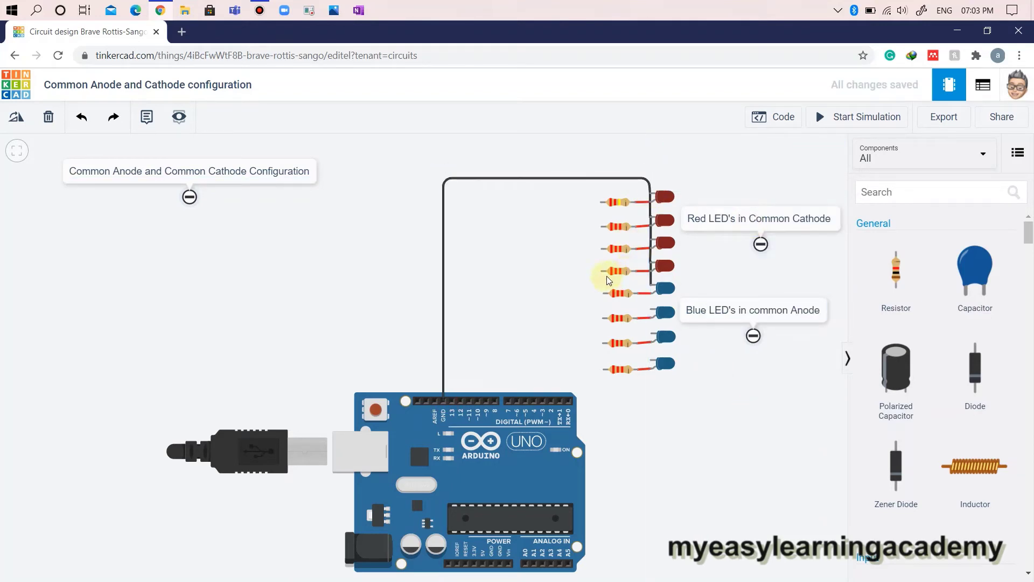
Wire the uppermost resistor's free end to Arduino digital pin 7, straighten the bend and color the wire red.
left_click(601, 202)
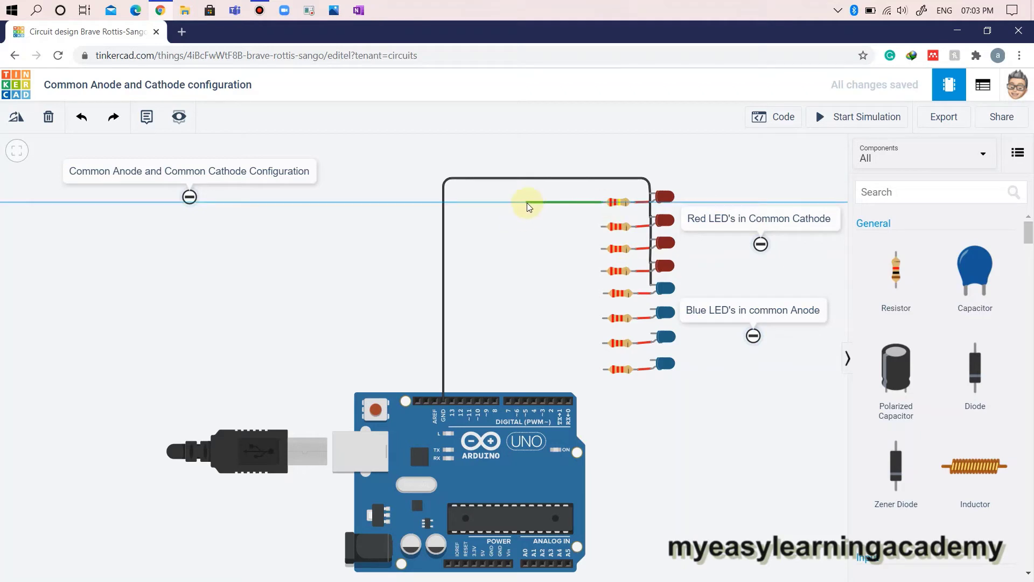
left_click(523, 203)
left_click(508, 401)
left_click_drag(522, 202, 508, 202)
left_click(757, 177)
left_click(754, 207)
Wire the second resistor's free end to Arduino digital pin 6 with one bend and color the wire red.
left_click(602, 227)
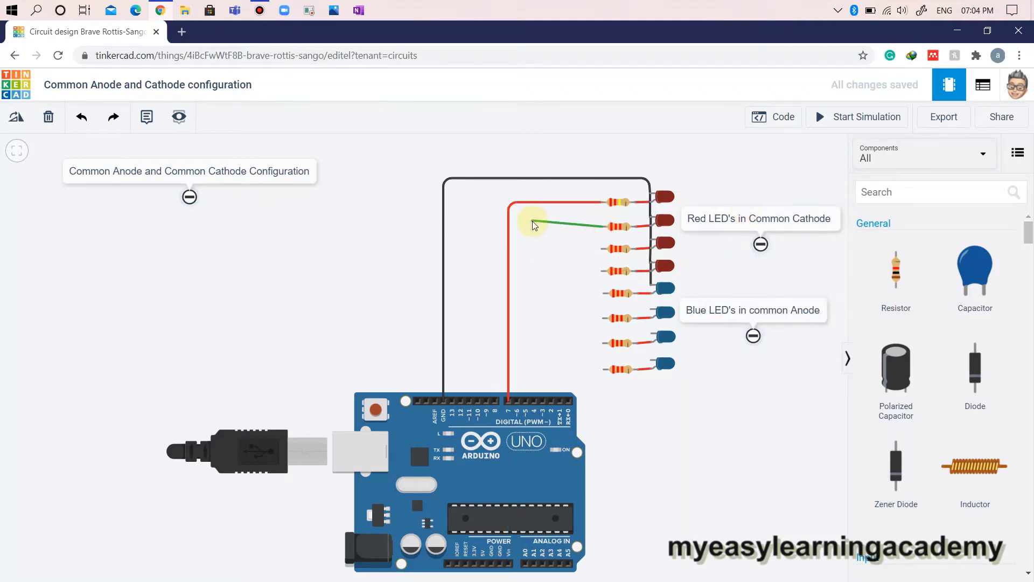
left_click(519, 226)
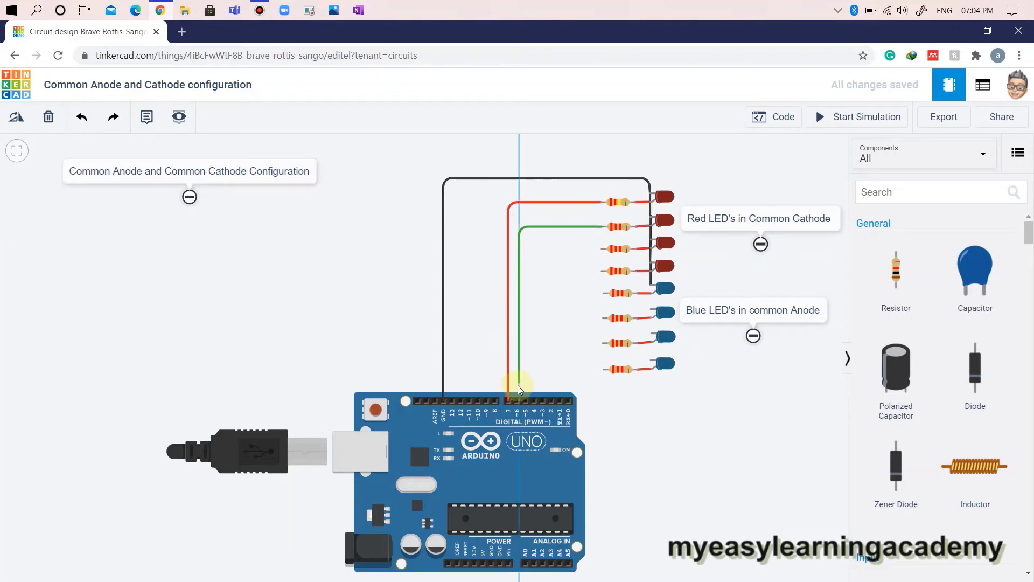
left_click(517, 401)
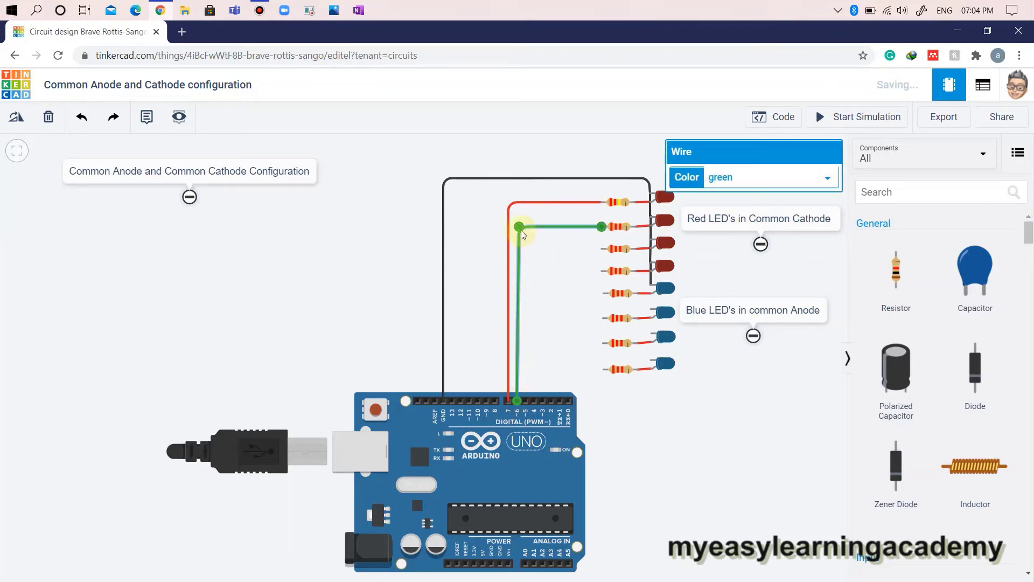
left_click(773, 176)
left_click(748, 204)
Wire the third resistor's free end to Arduino digital pin 5 and color the wire red.
left_click(603, 249)
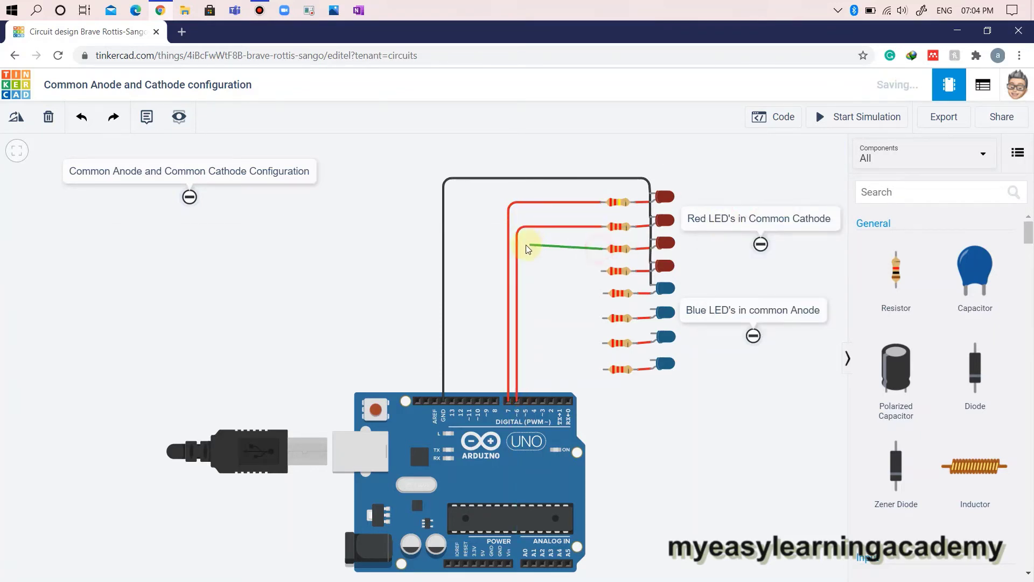
left_click(525, 401)
left_click(765, 178)
left_click(749, 204)
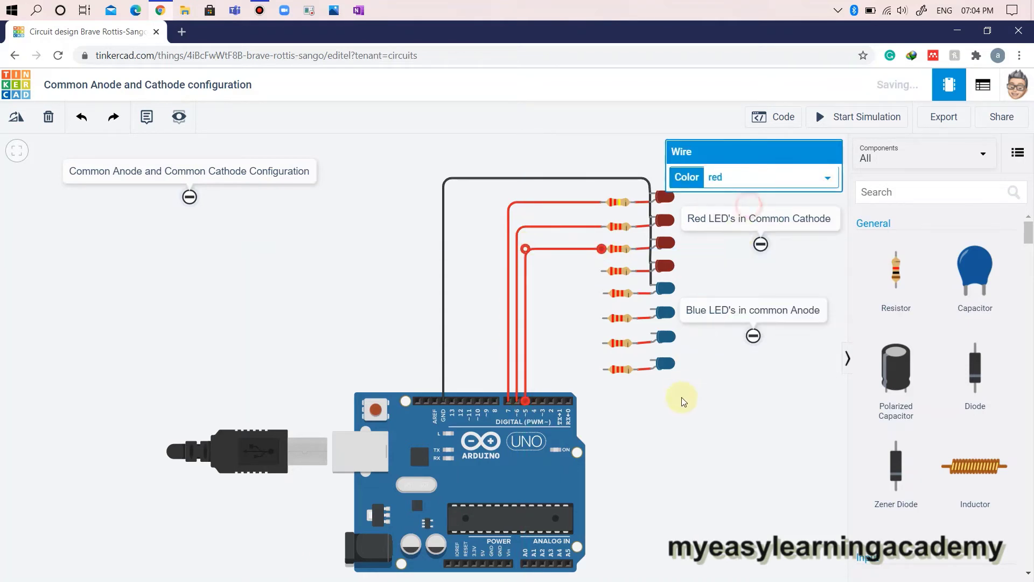
Wire the fourth resistor's free end to Arduino digital pin 4 with one bend and color the wire red.
left_click(602, 270)
left_click(535, 269)
left_click(533, 401)
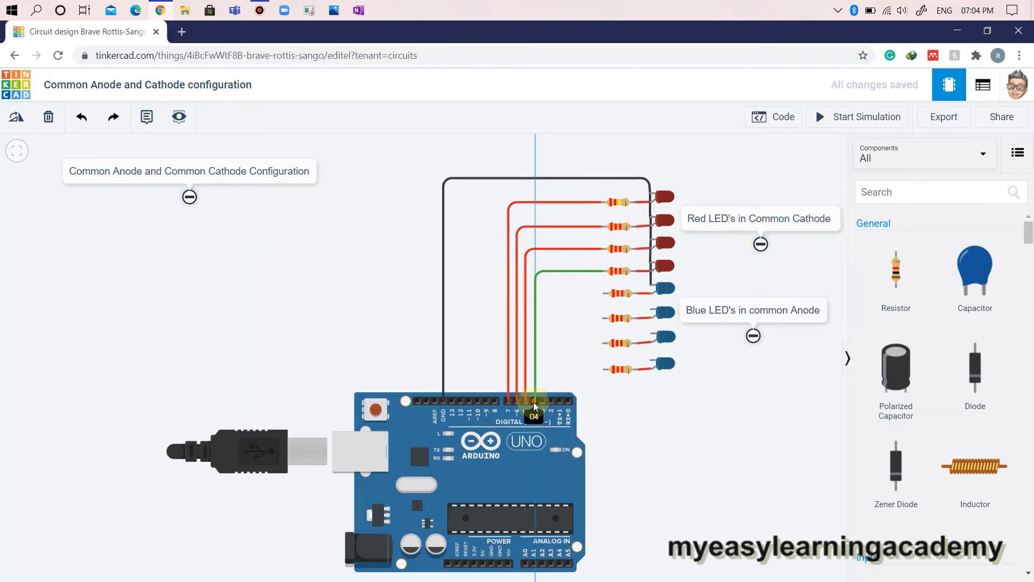
left_click(754, 177)
left_click(734, 205)
left_click(752, 372)
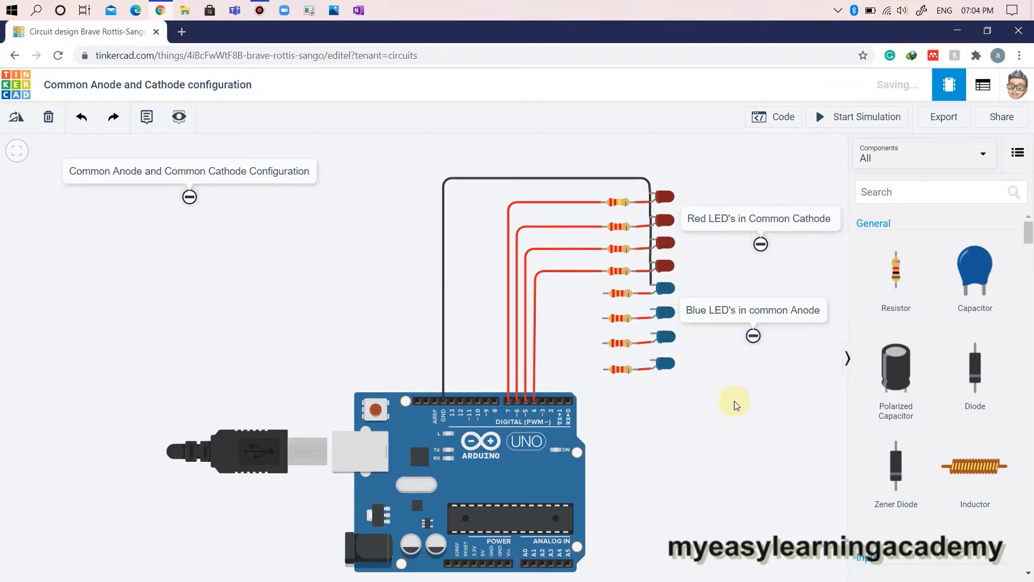
Remove the black link between the lowest red LED and uppermost blue LED, and wire that blue LED's cathode to digital pin 3 in black.
left_click(652, 279)
left_click(749, 422)
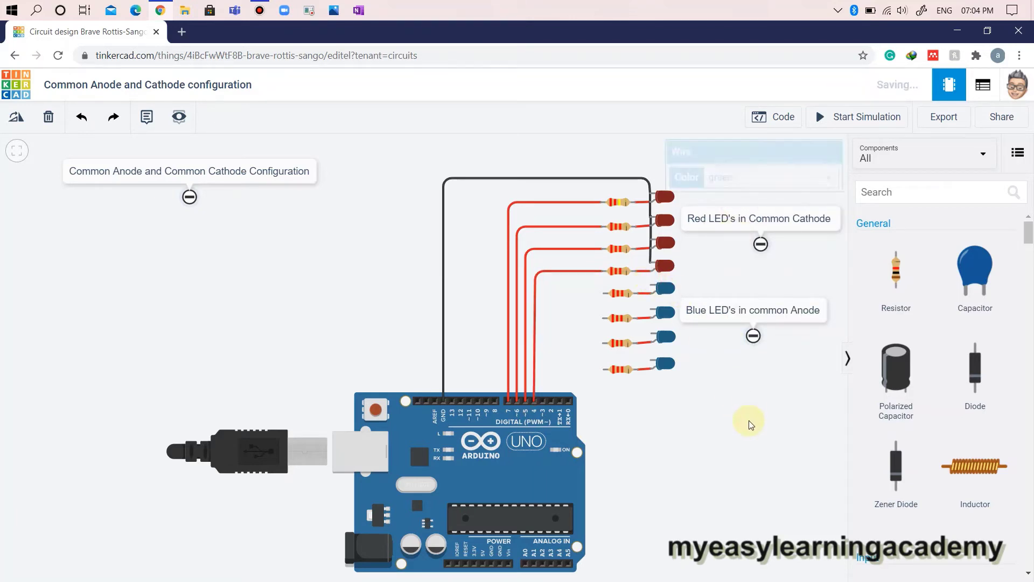
left_click(650, 286)
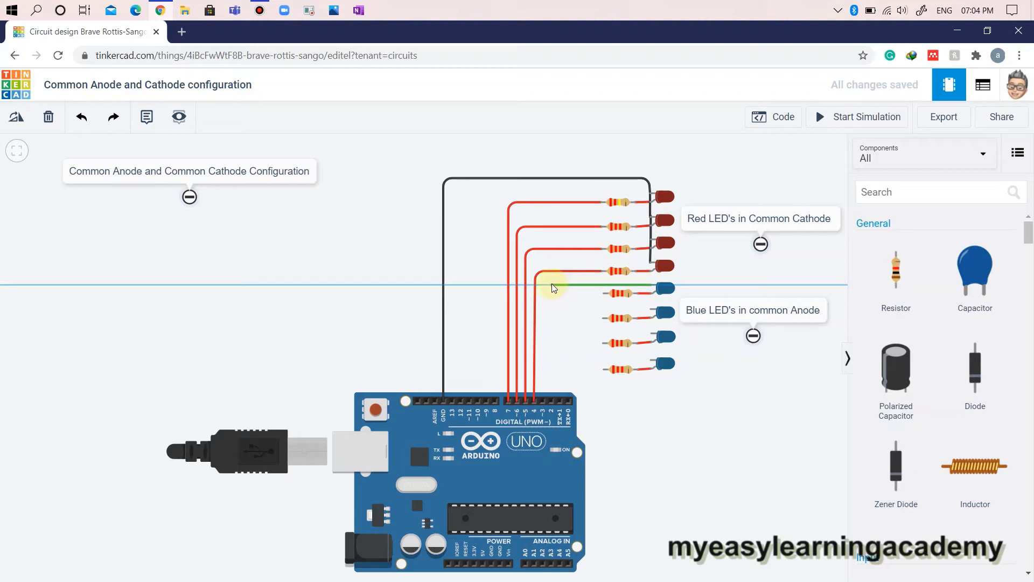
left_click(552, 284)
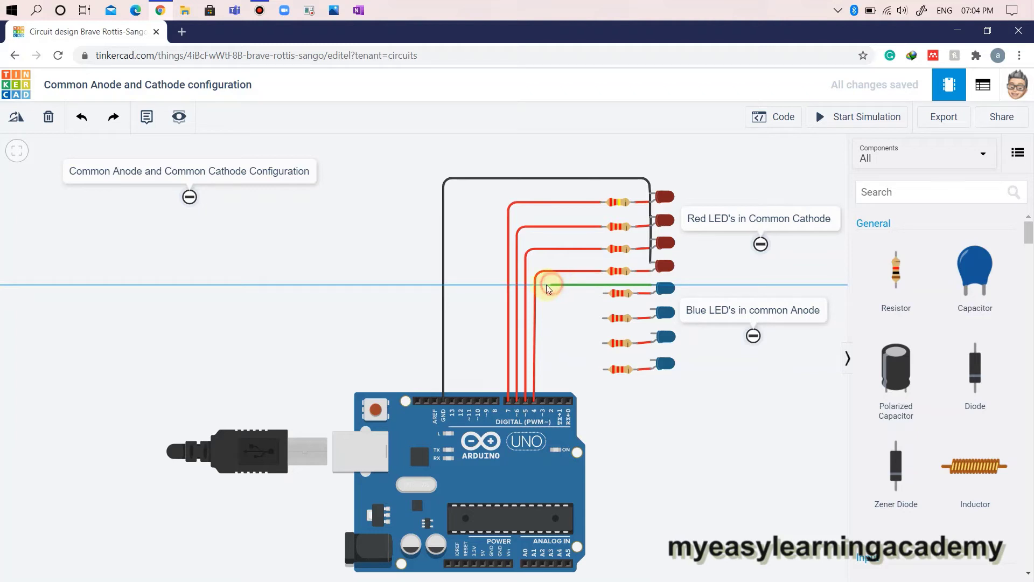
left_click(544, 399)
left_click_drag(548, 285, 543, 284)
left_click(757, 176)
left_click(738, 197)
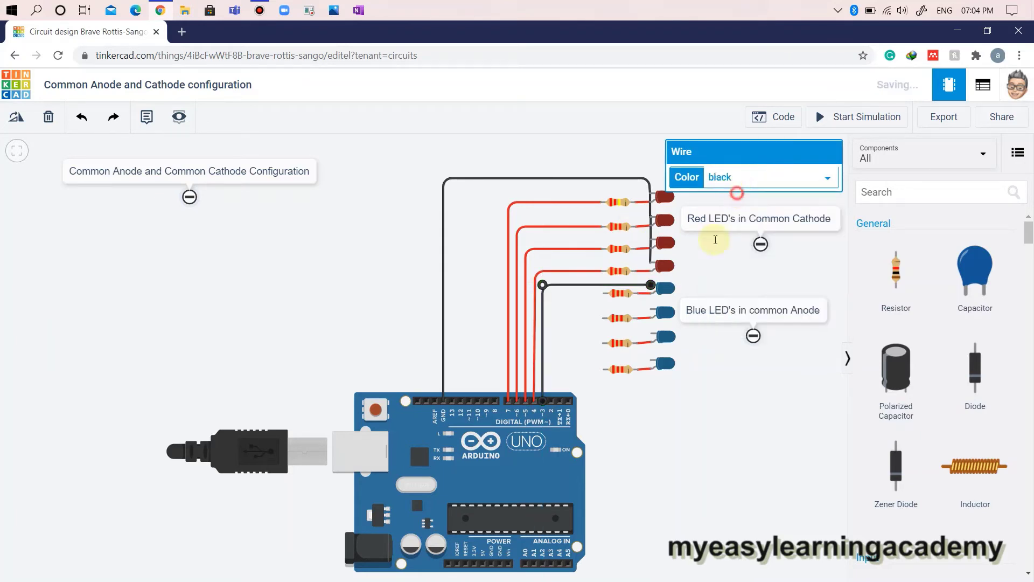
Wire the second blue LED's cathode to Arduino digital pin 2 with one bend and color the wire black.
left_click(650, 311)
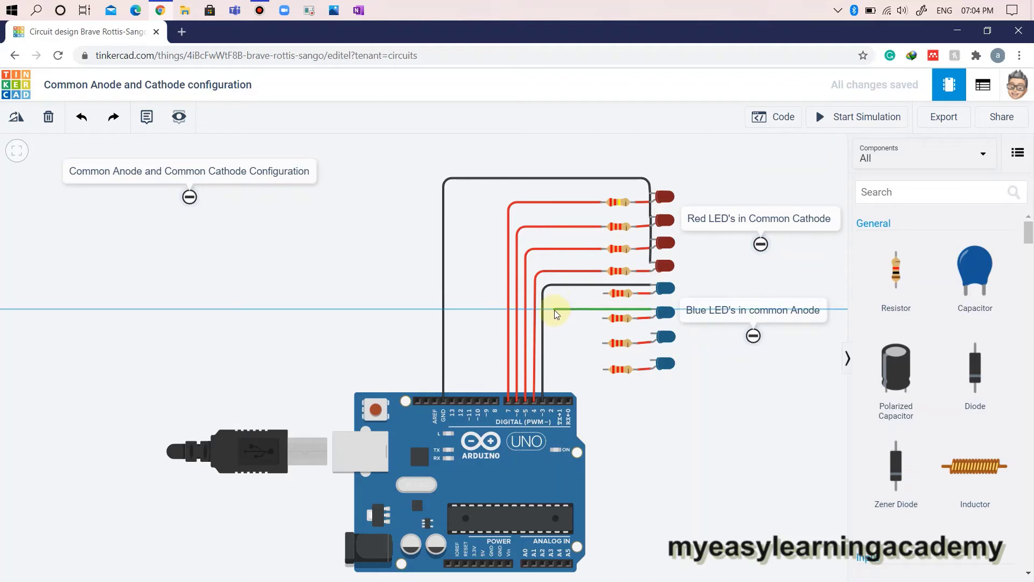
left_click(550, 309)
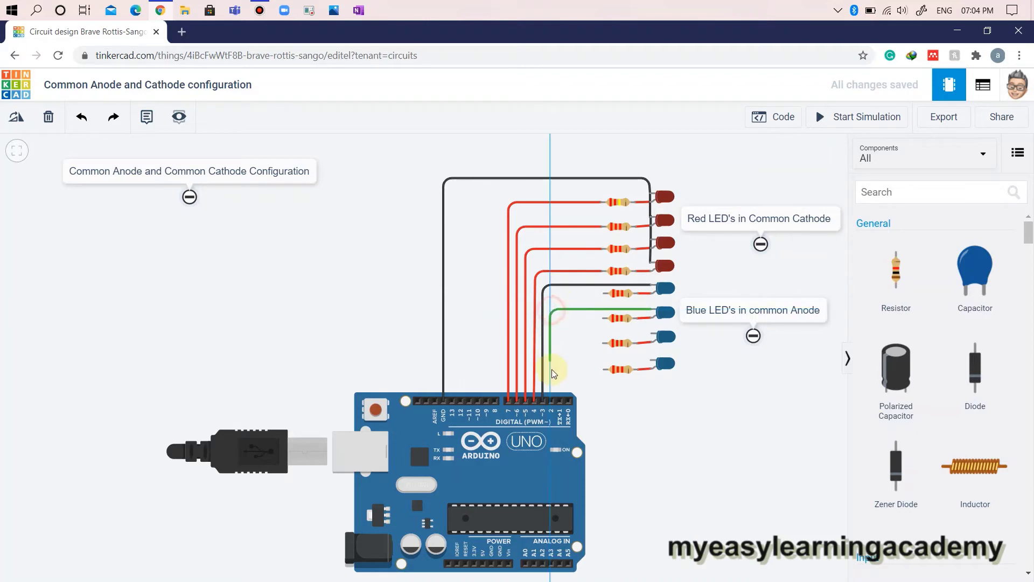
left_click(551, 400)
left_click(735, 176)
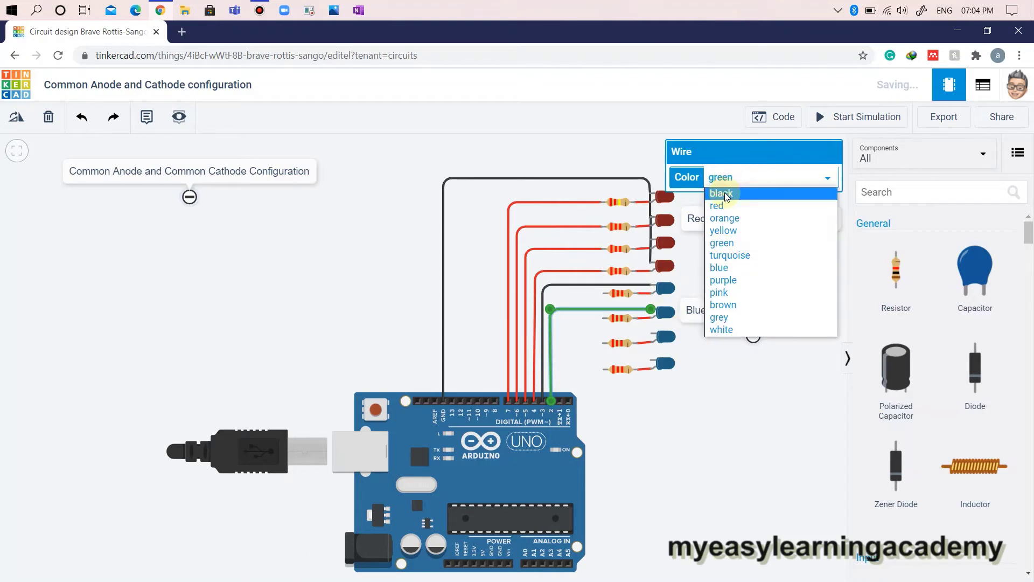
left_click(724, 190)
Wire the third blue LED's cathode to Arduino digital pin 1 (TX) with one bend and color the wire black.
left_click(650, 334)
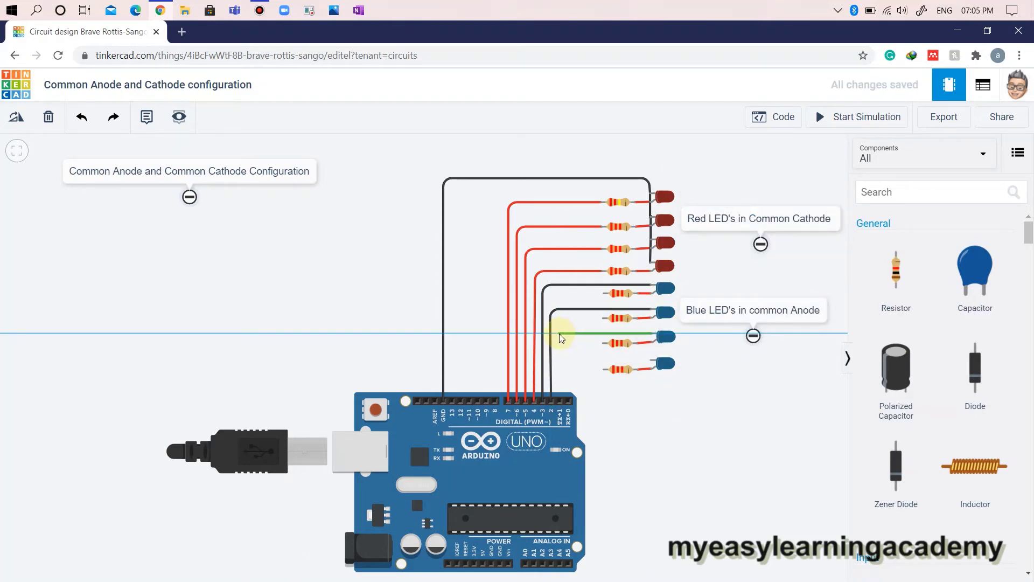
left_click(559, 334)
left_click(561, 403)
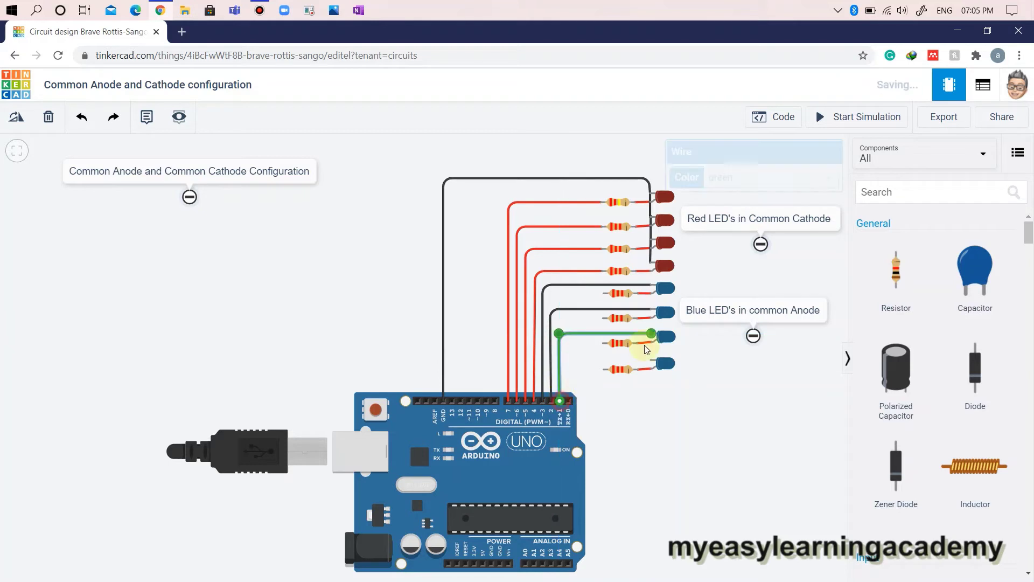
left_click(751, 178)
left_click(745, 194)
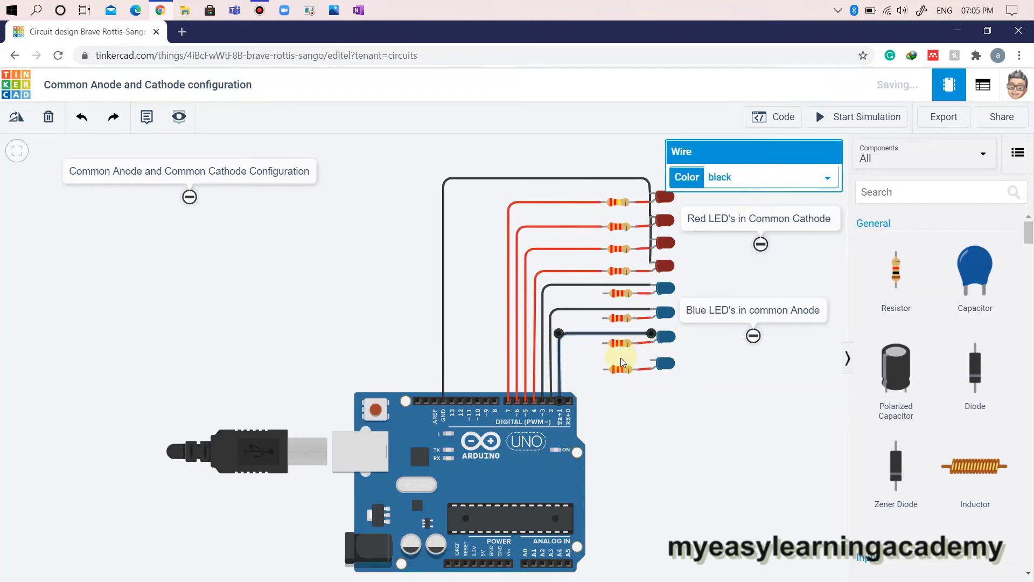
Wire the lowest blue LED's cathode to Arduino digital pin 0 (RX) with one bend and color the wire black.
left_click(655, 360)
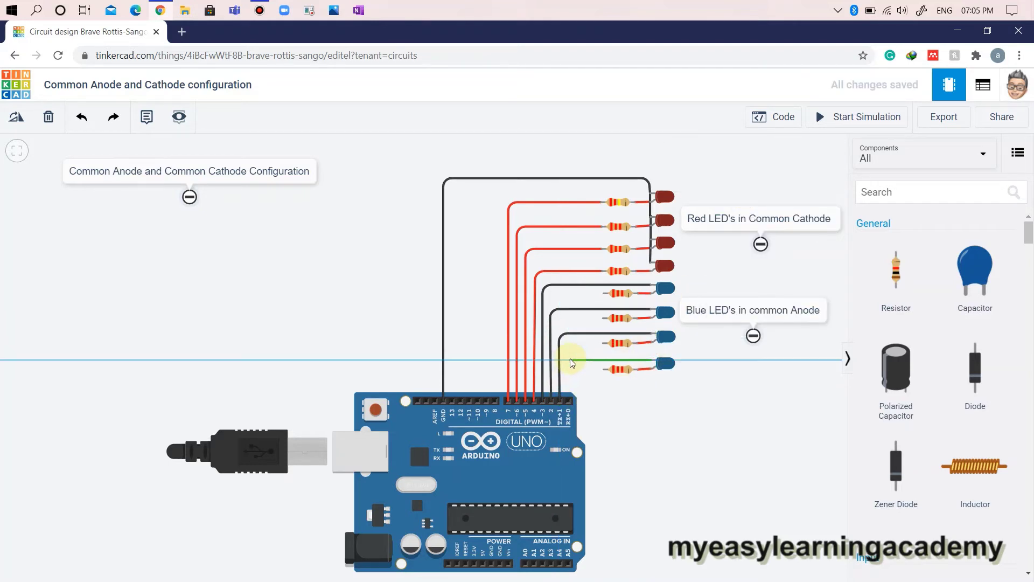
left_click(570, 359)
left_click(568, 401)
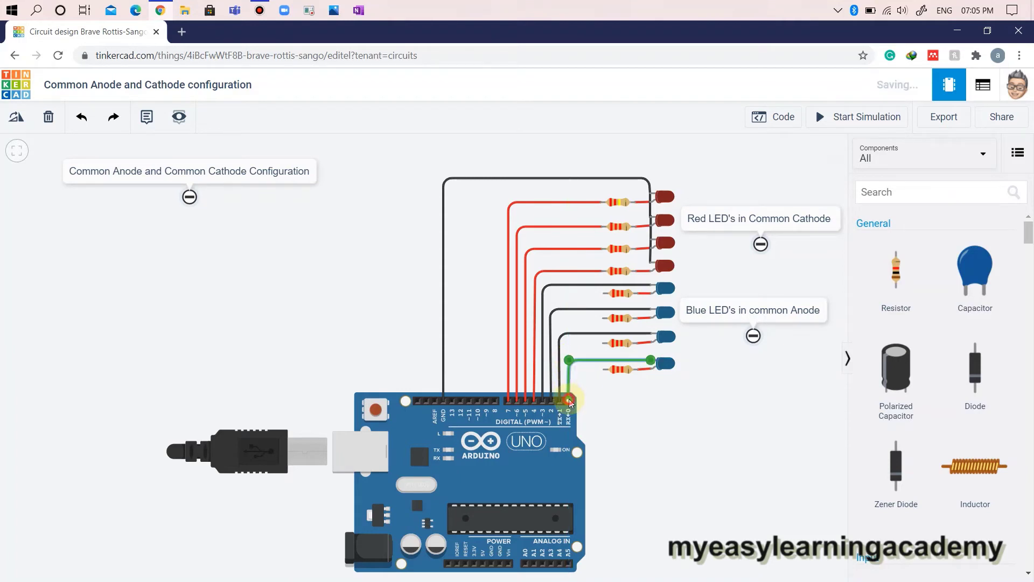
left_click(744, 176)
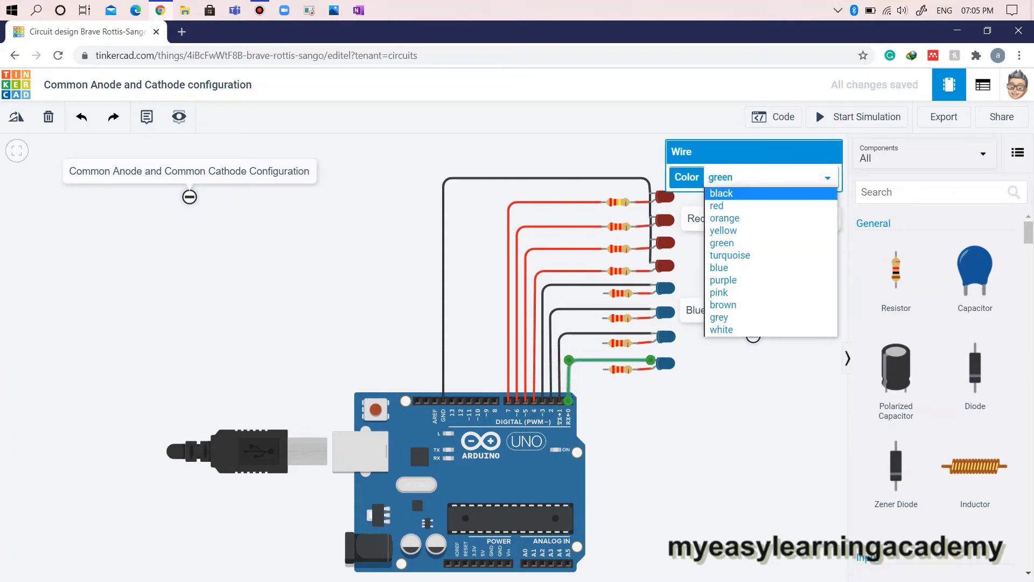
left_click(740, 193)
Link the free ends of the first and second blue LED resistors with a red wire.
left_click(604, 294)
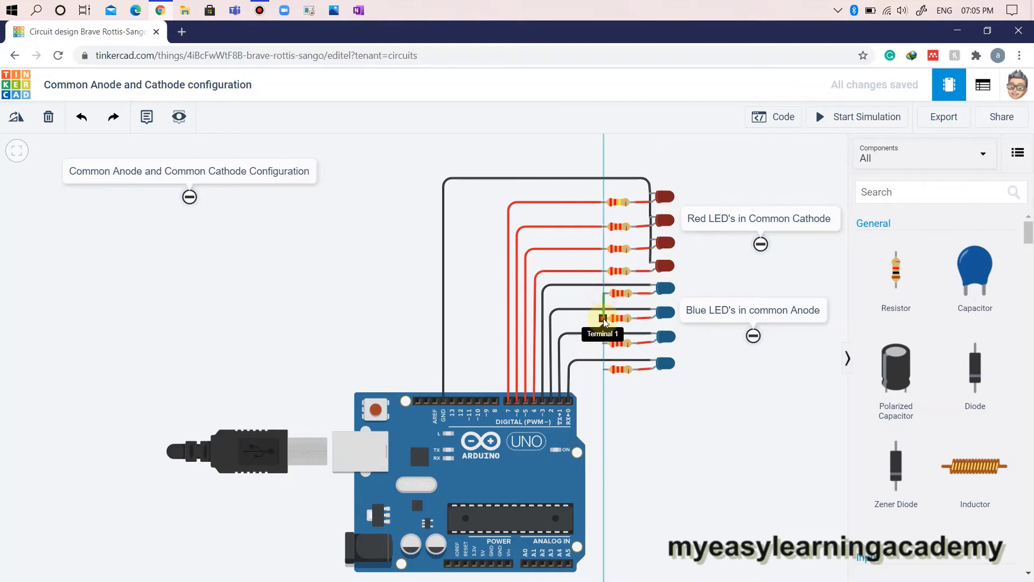
left_click(604, 319)
left_click(752, 177)
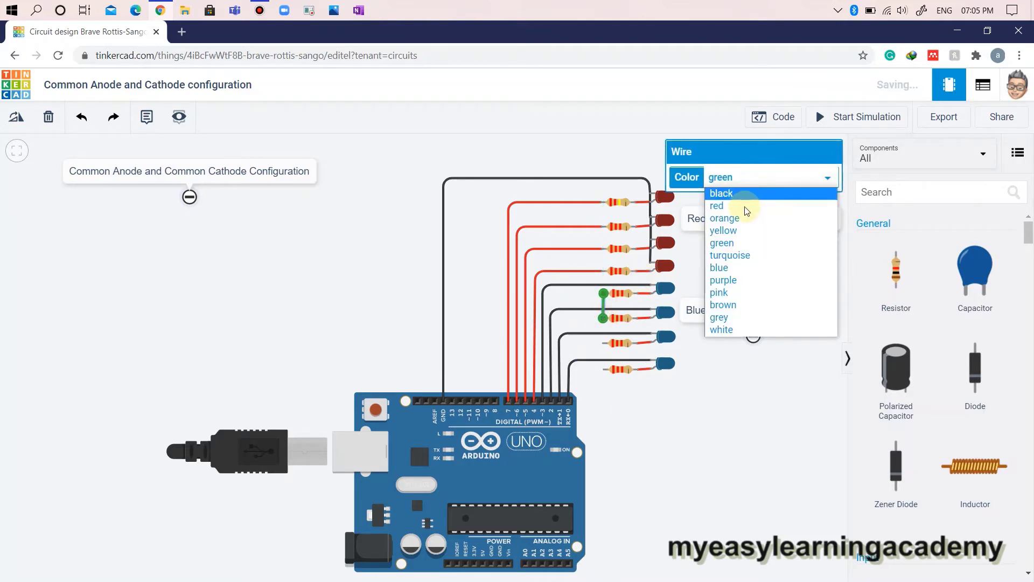
left_click(745, 207)
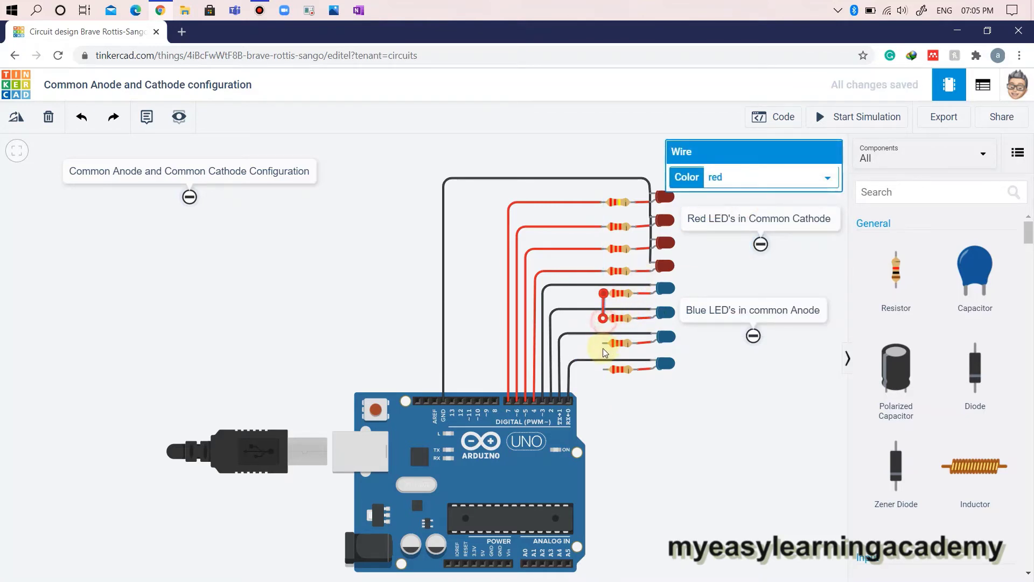
Link the free ends of the second and third blue LED resistors with a red wire.
left_click(603, 345)
left_click(603, 319)
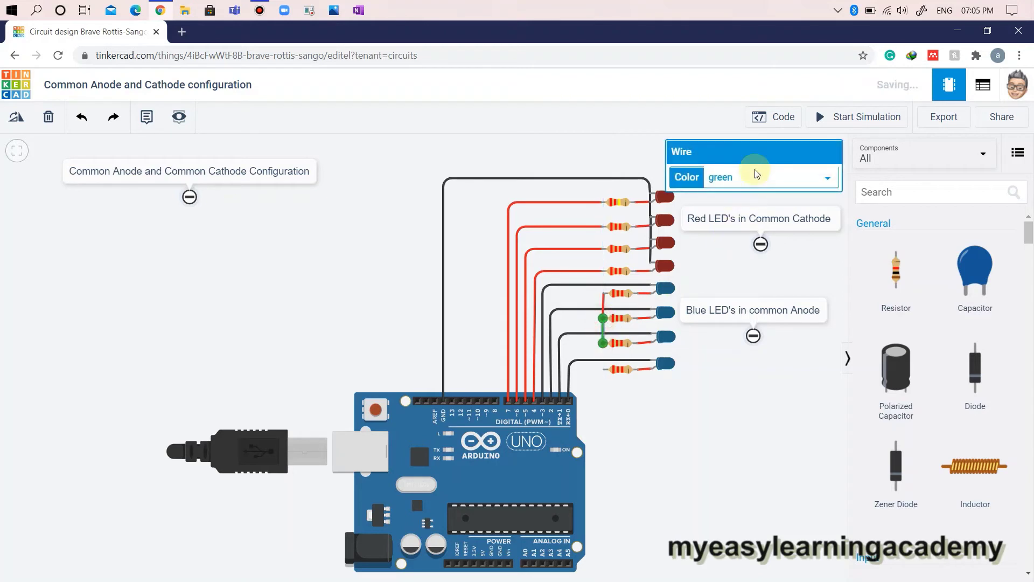
left_click(750, 177)
left_click(743, 203)
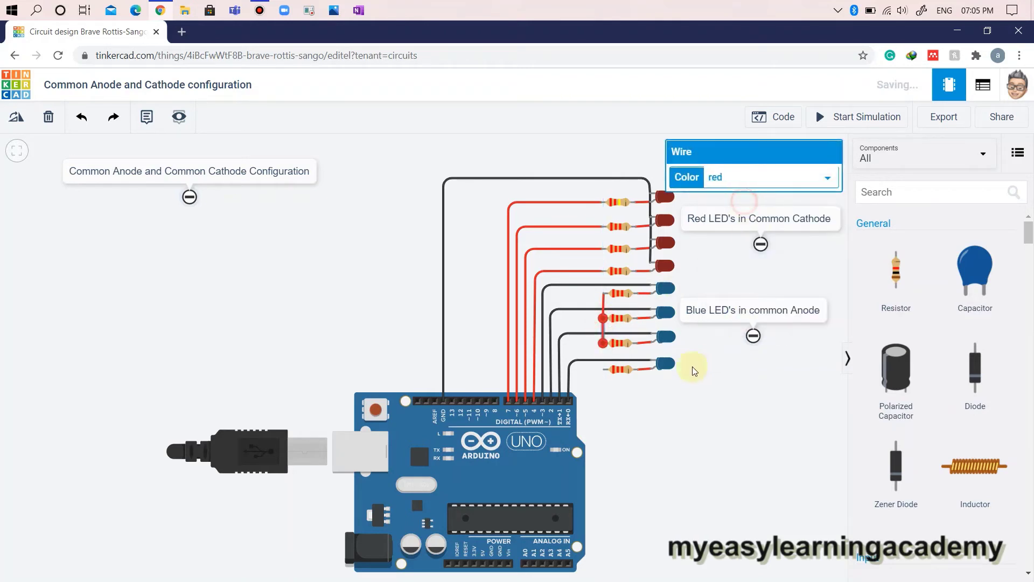
Link the free ends of the third and fourth blue LED resistors with a red wire.
left_click(604, 369)
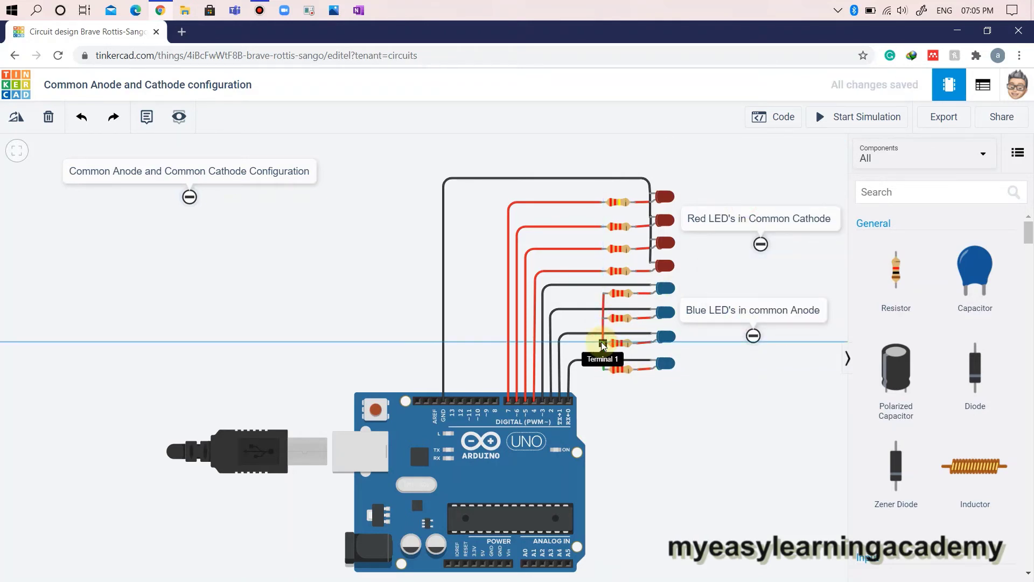
left_click(603, 343)
left_click(735, 175)
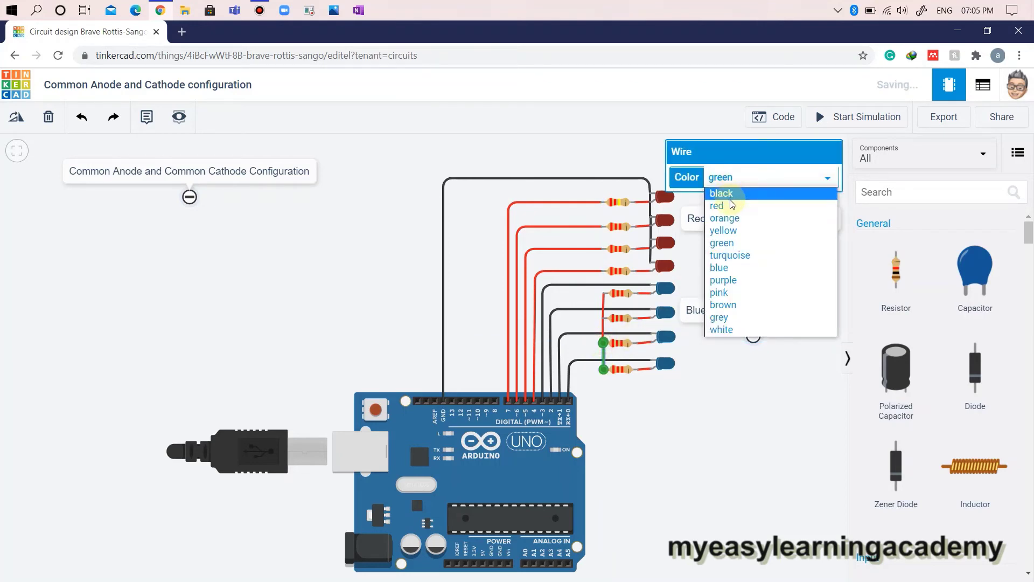
left_click(725, 205)
left_click(763, 447)
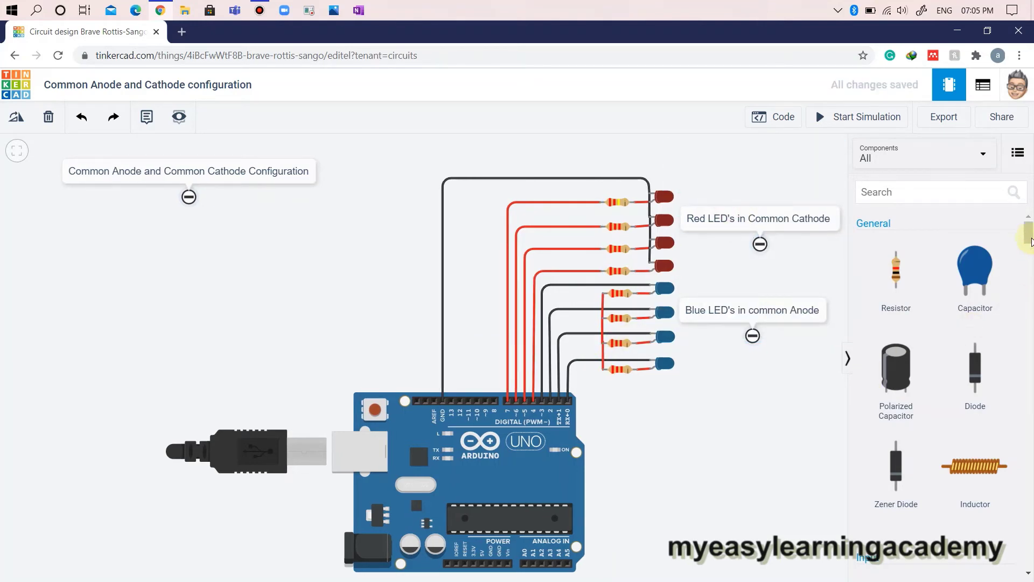
Route a red wire from the lowest blue LED resistor's free end around beneath the Arduino to its 5V pin.
left_click_drag(1029, 241, 1029, 245)
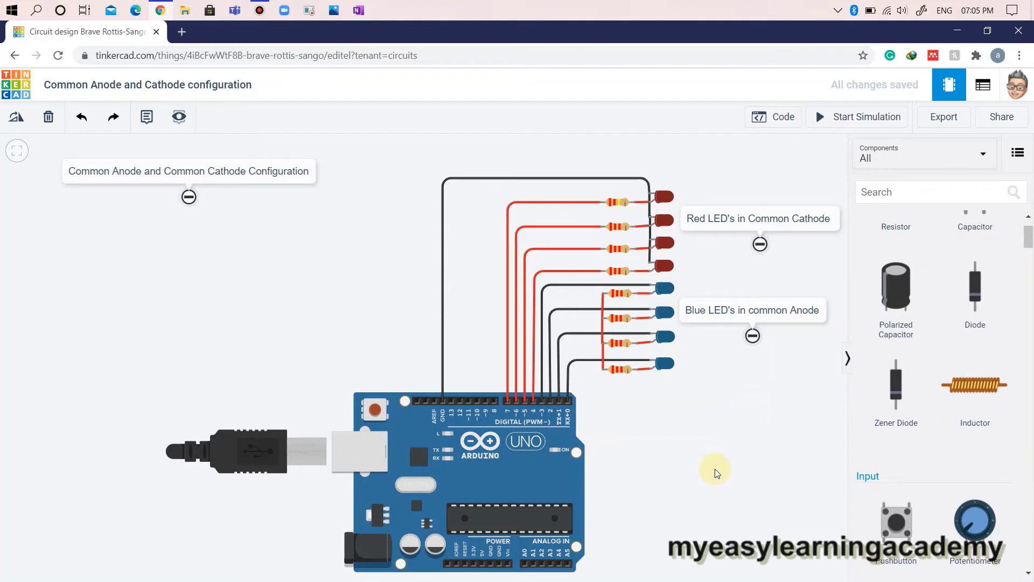
left_click_drag(715, 468, 703, 419)
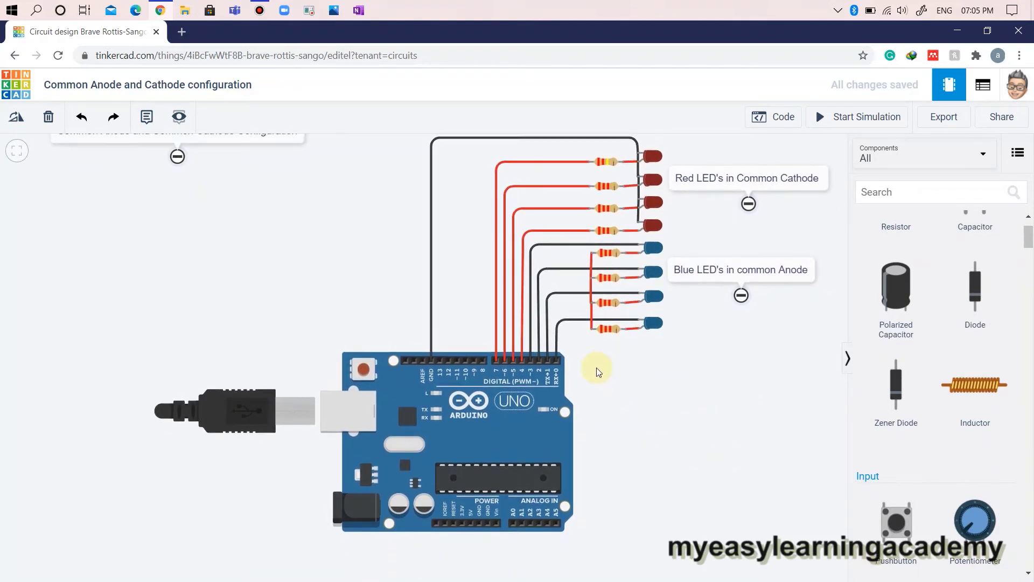
left_click(592, 334)
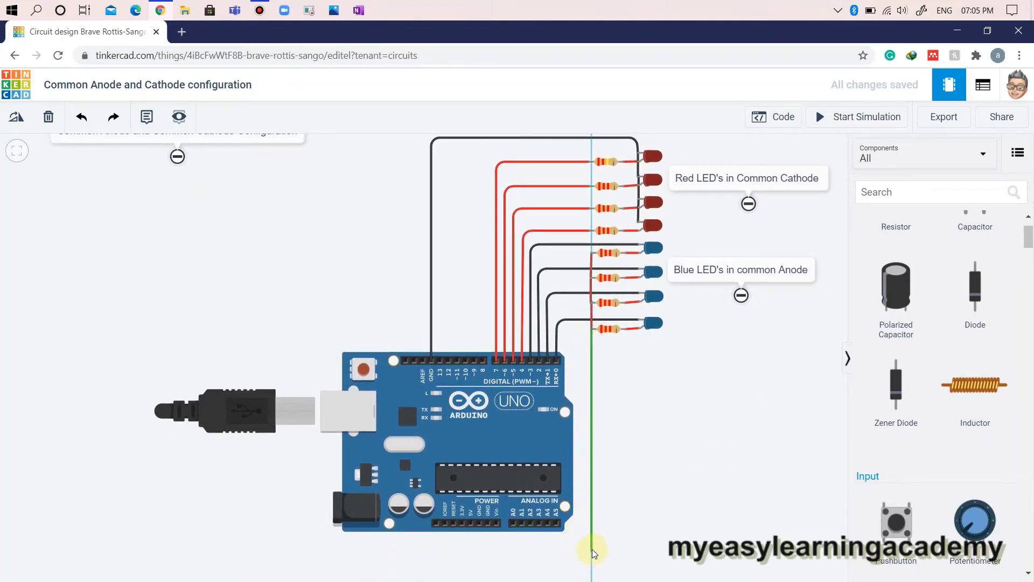
left_click(591, 548)
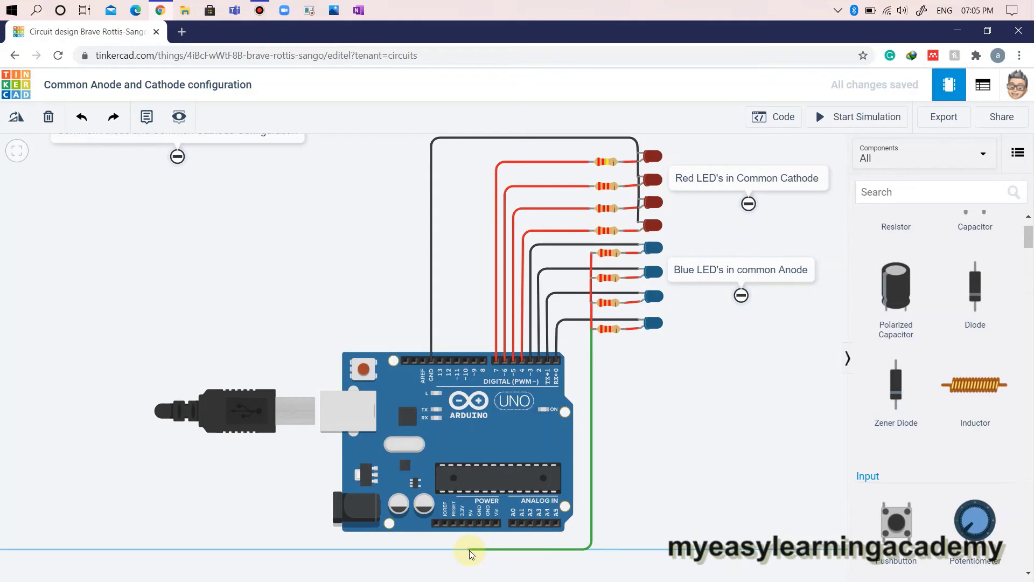
left_click(470, 549)
left_click(470, 524)
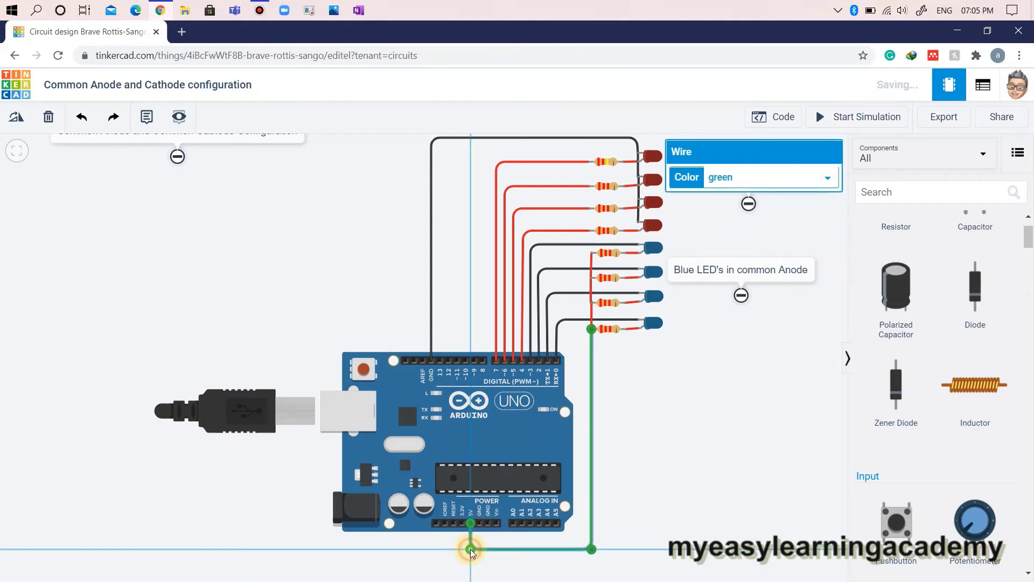
left_click(742, 184)
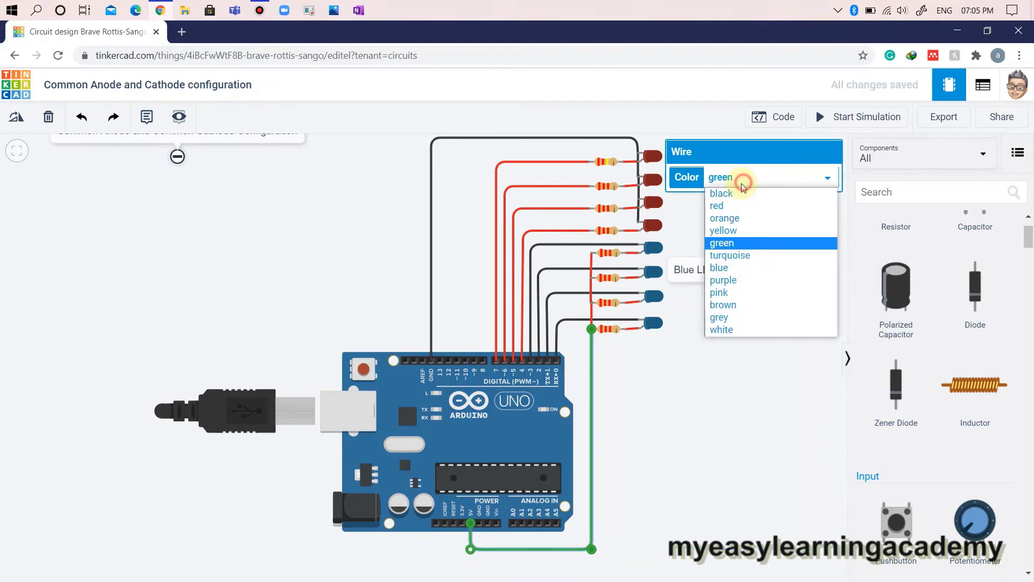
left_click(722, 205)
left_click(734, 429)
scroll(736, 433, "down", 1)
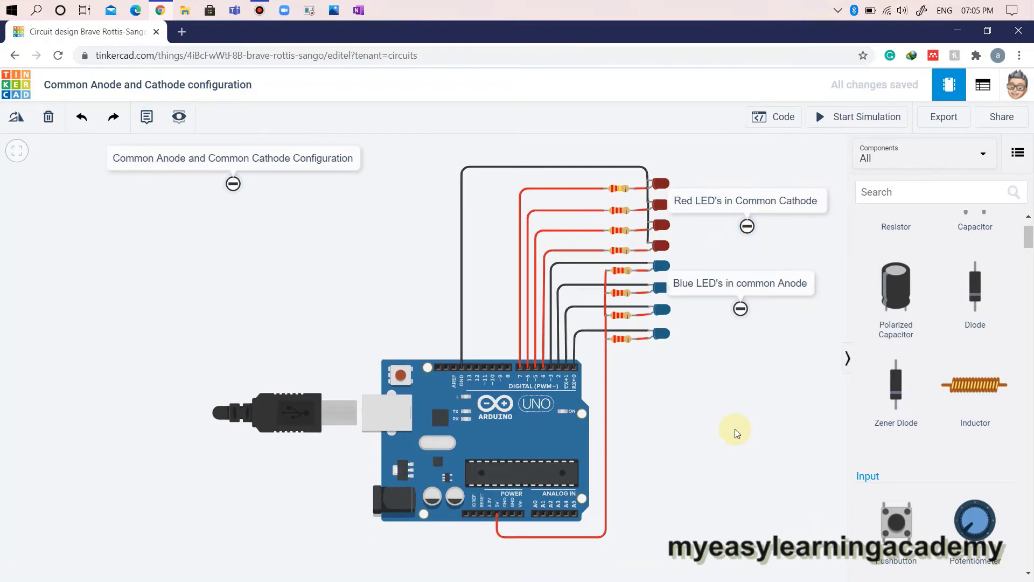
Move the blue and red LED annotations slightly so they sit clear of the LEDs they describe.
left_click_drag(695, 423, 646, 424)
left_click_drag(690, 317, 703, 337)
left_click_drag(697, 236, 708, 237)
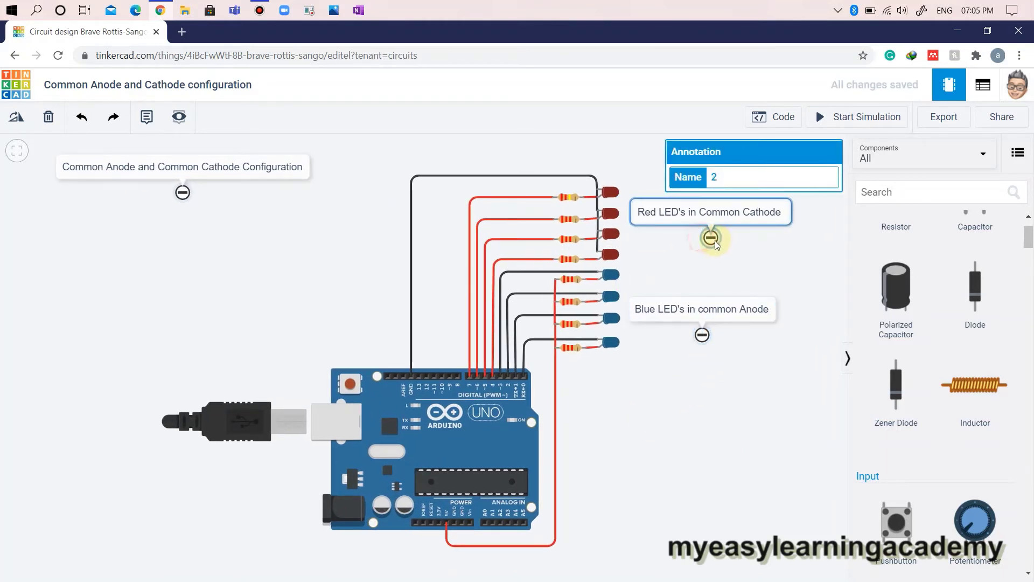
left_click(711, 441)
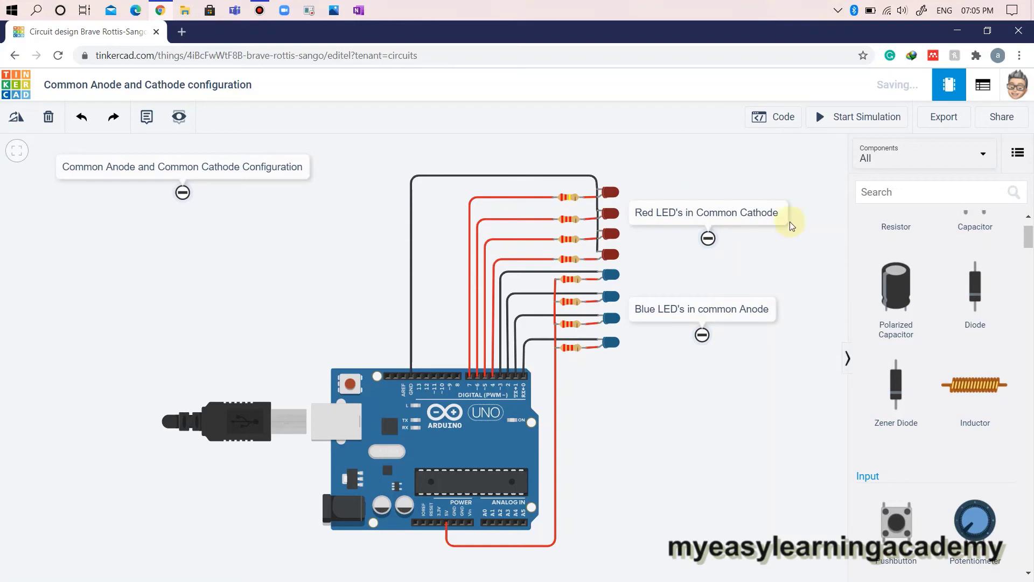
Open the Arduino's block code and delete all four default built-in LED and wait blocks.
left_click(784, 120)
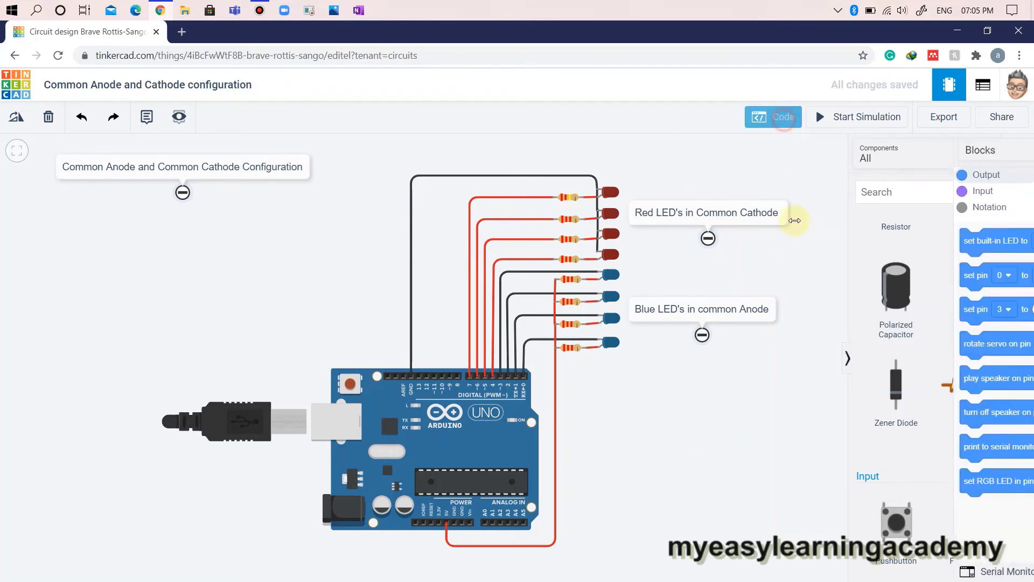
right_click(877, 326)
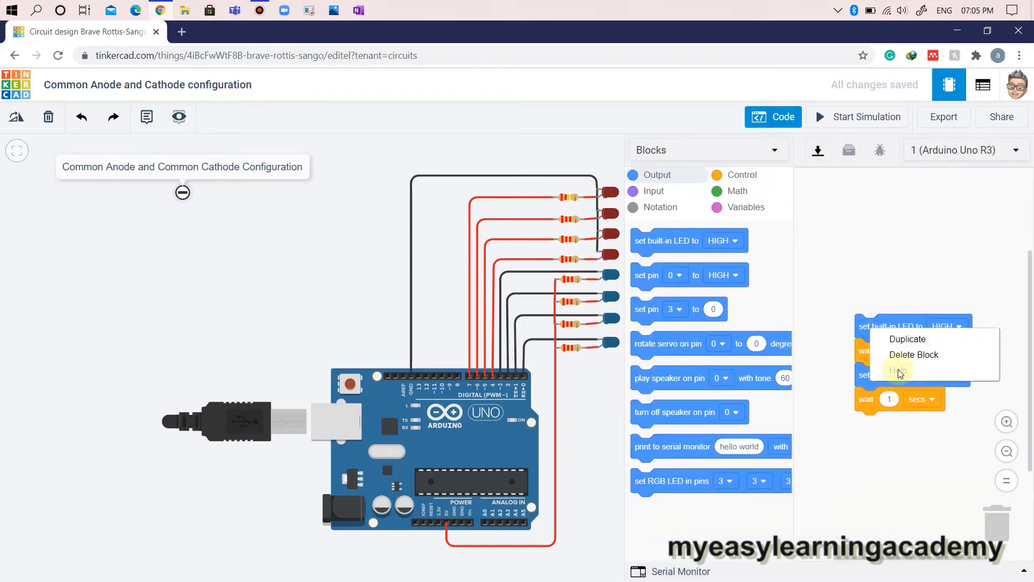
left_click(905, 351)
right_click(862, 349)
left_click(883, 374)
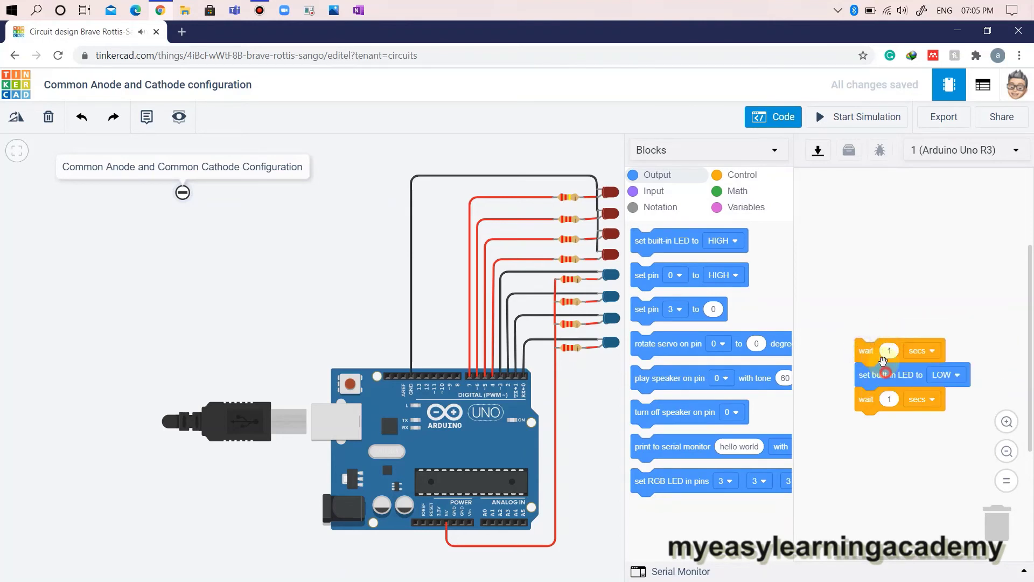
right_click(870, 377)
left_click(890, 404)
right_click(869, 398)
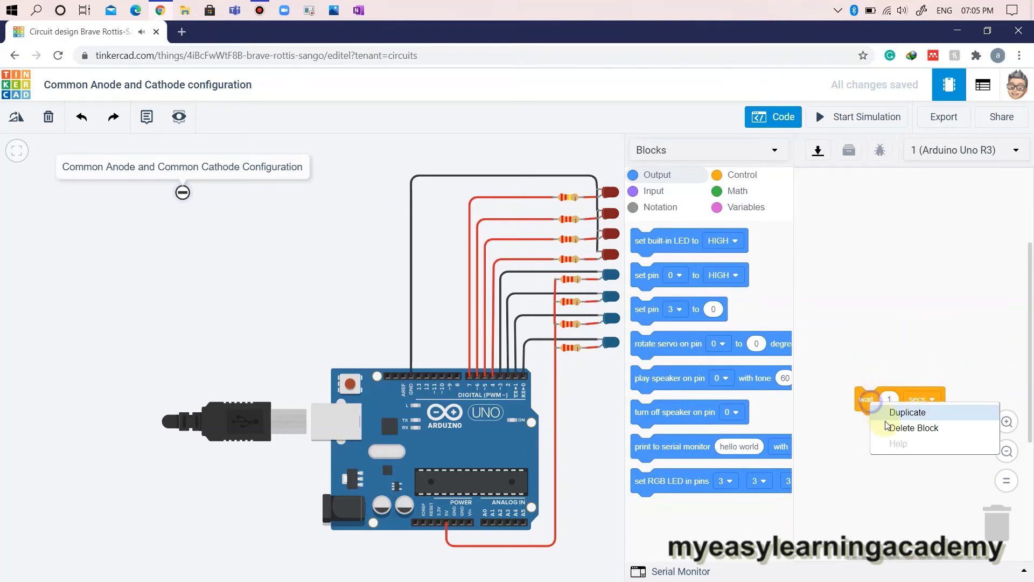
left_click(894, 424)
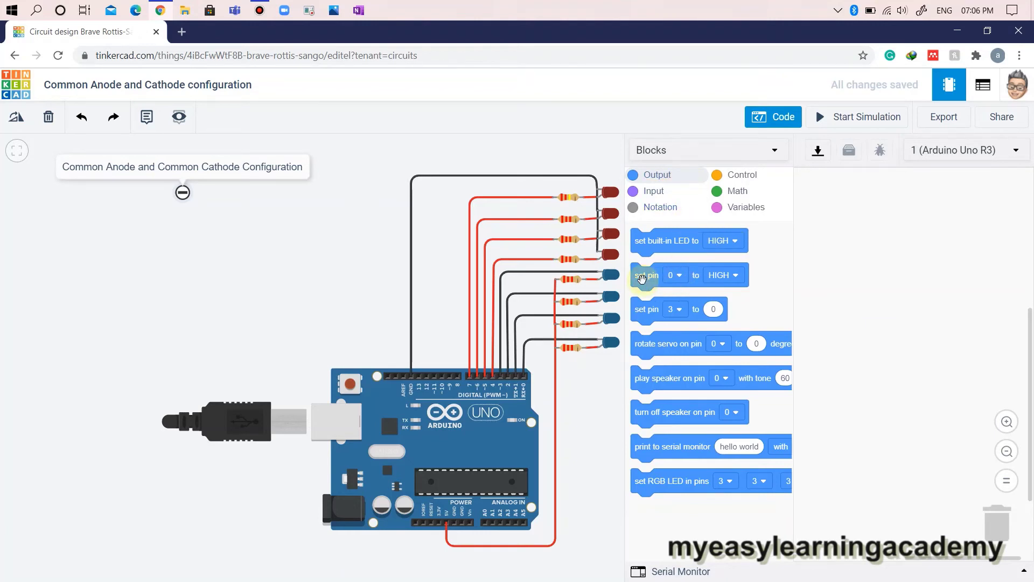
Stack four digital set pin HIGH blocks in the empty program and duplicate the stack underneath to make eight.
left_click_drag(641, 277, 854, 245)
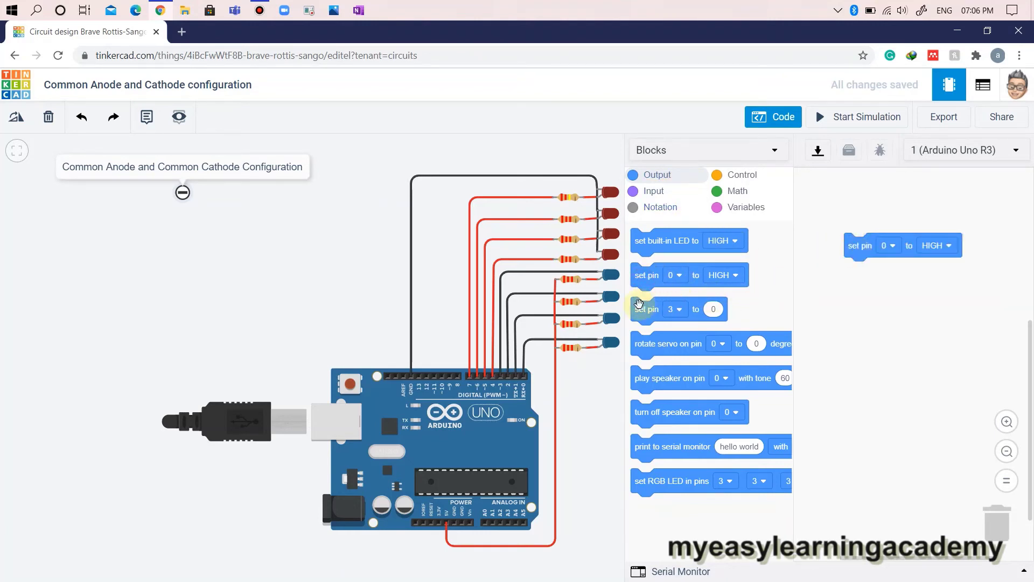
left_click_drag(643, 283, 861, 281)
left_click_drag(643, 277, 856, 295)
left_click_drag(647, 282, 861, 318)
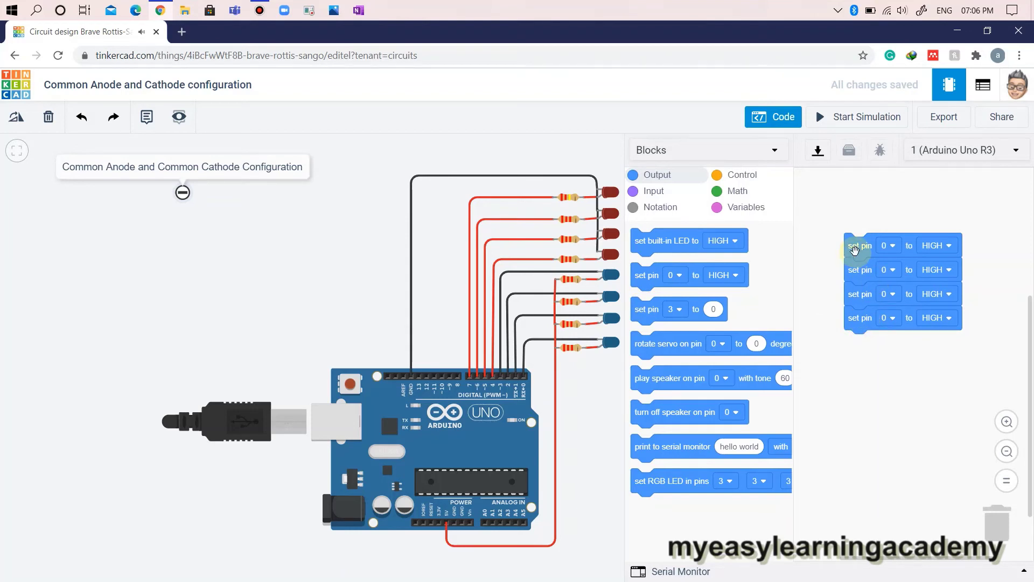
right_click(855, 249)
left_click(870, 262)
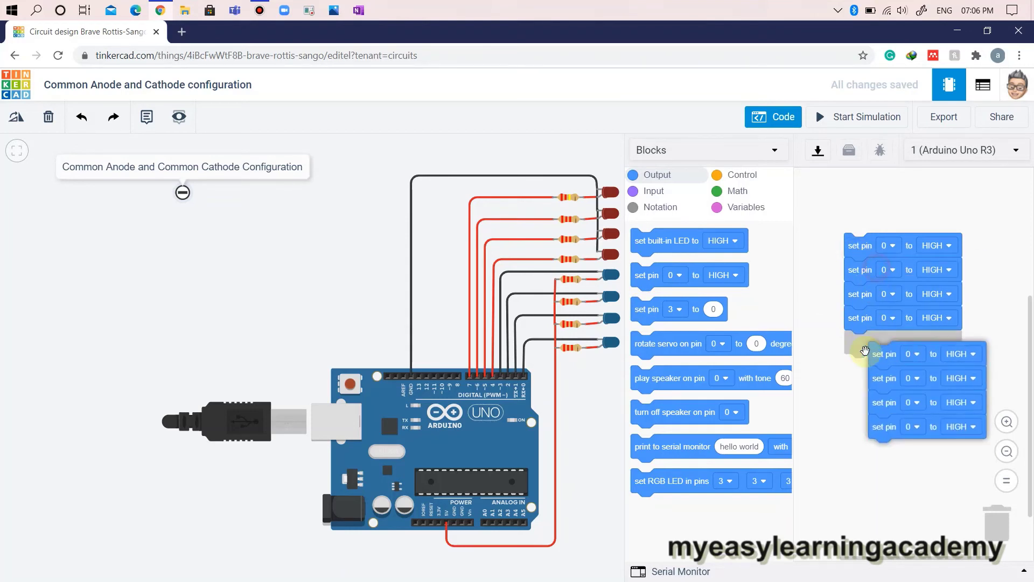
left_click(848, 335)
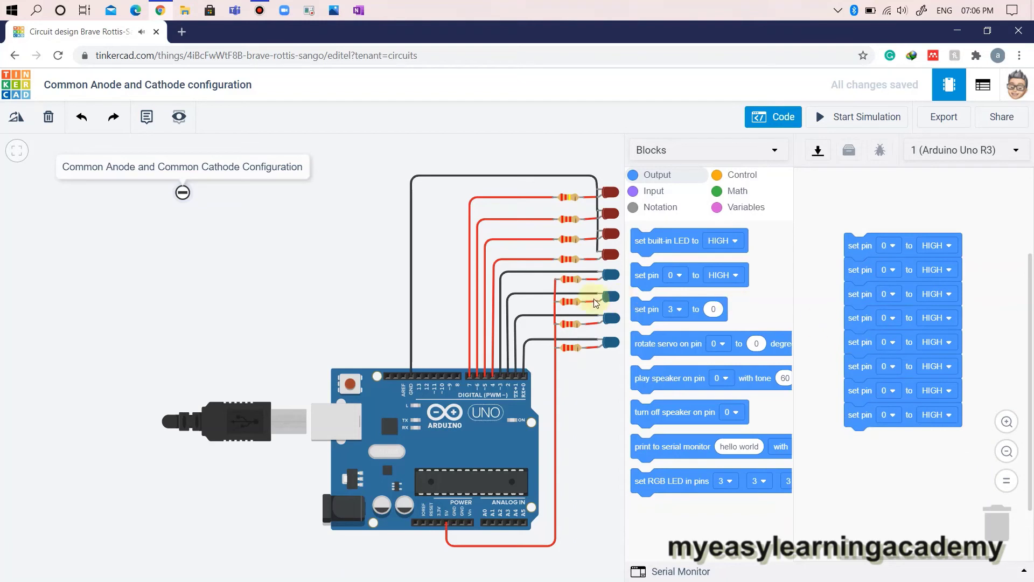
Assign pins 7, 6, 5 and 4 to the first four set pin blocks in order.
left_click(887, 246)
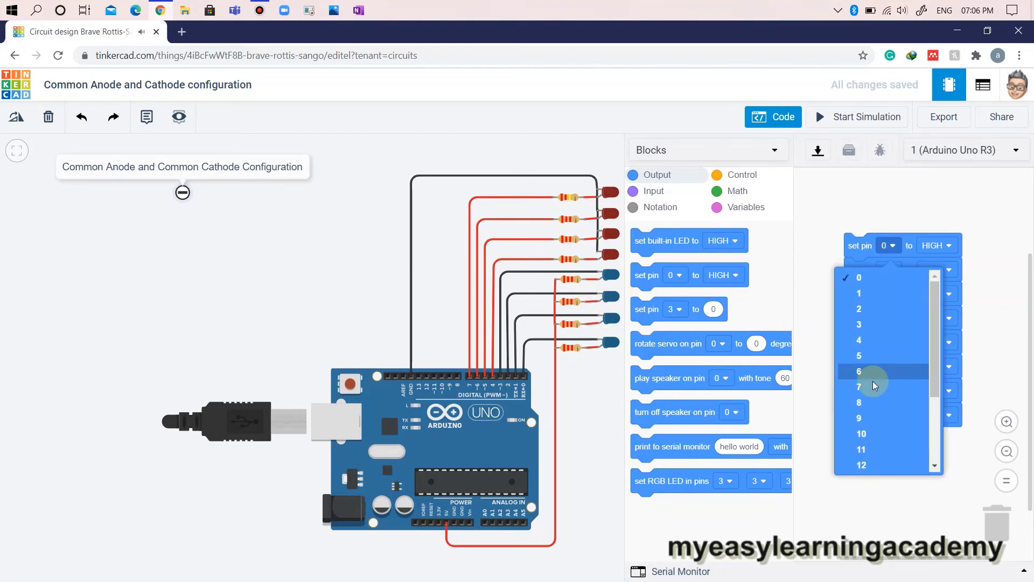
left_click(871, 387)
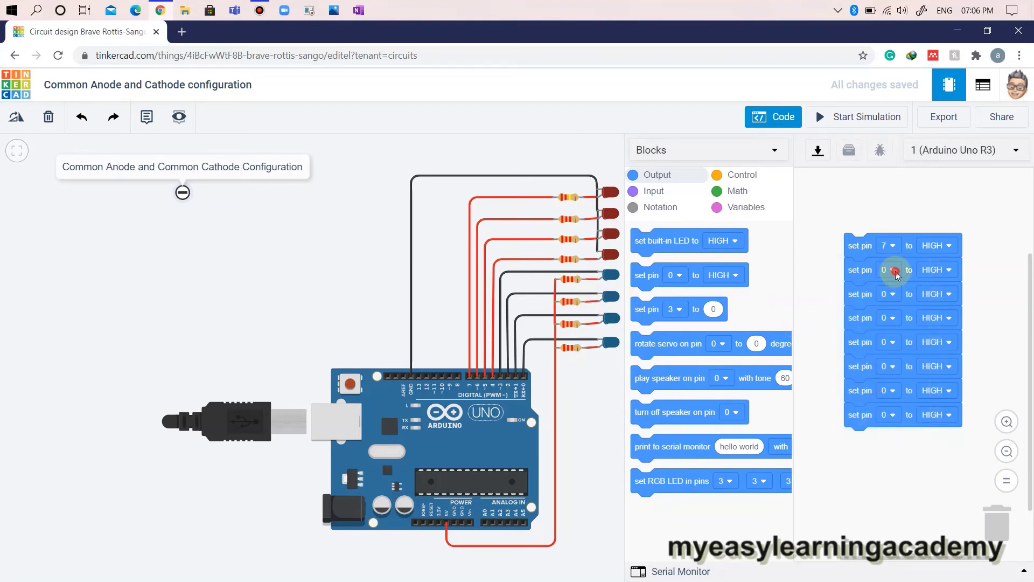
left_click(895, 272)
left_click(871, 394)
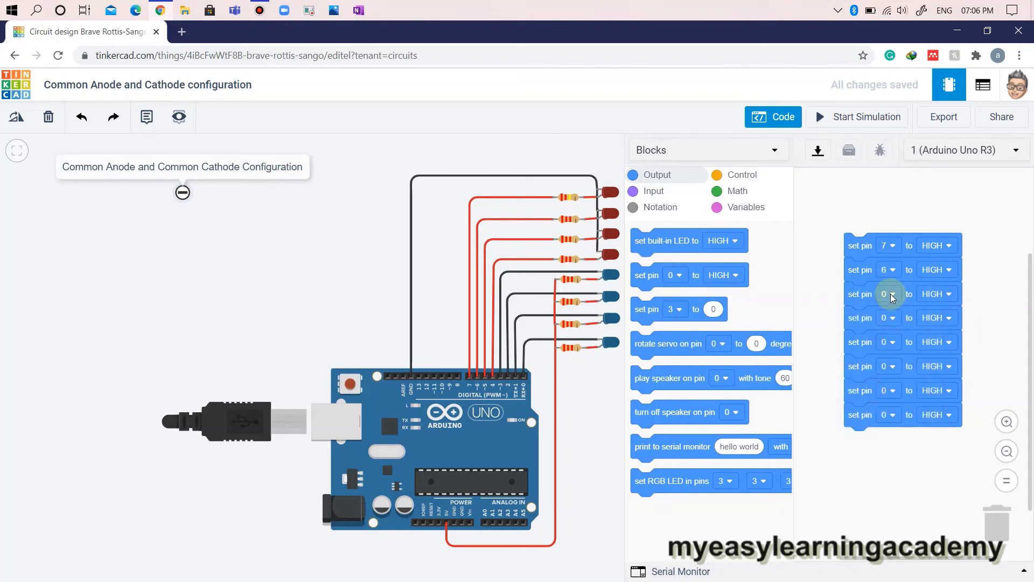
left_click(892, 297)
left_click(880, 398)
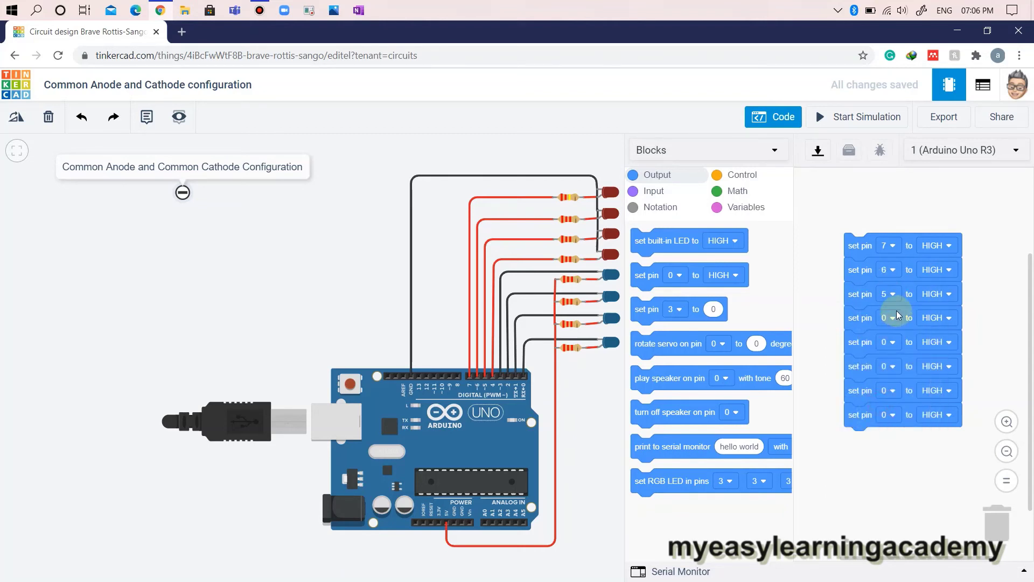
left_click(894, 317)
left_click(874, 410)
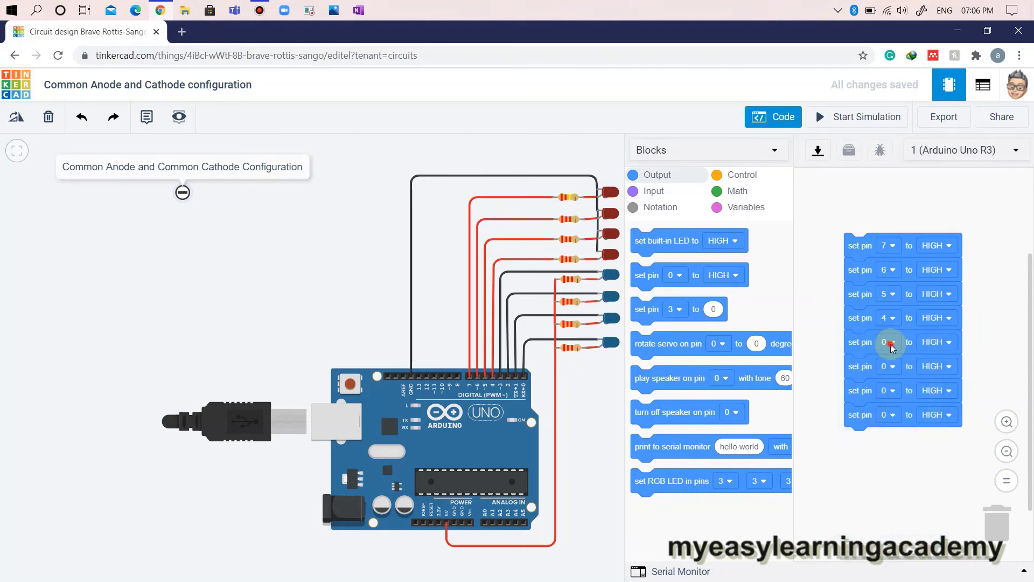
Assign pins 3, 2 and 1 to the fifth, sixth and seventh set pin blocks.
left_click(892, 345)
left_click(877, 420)
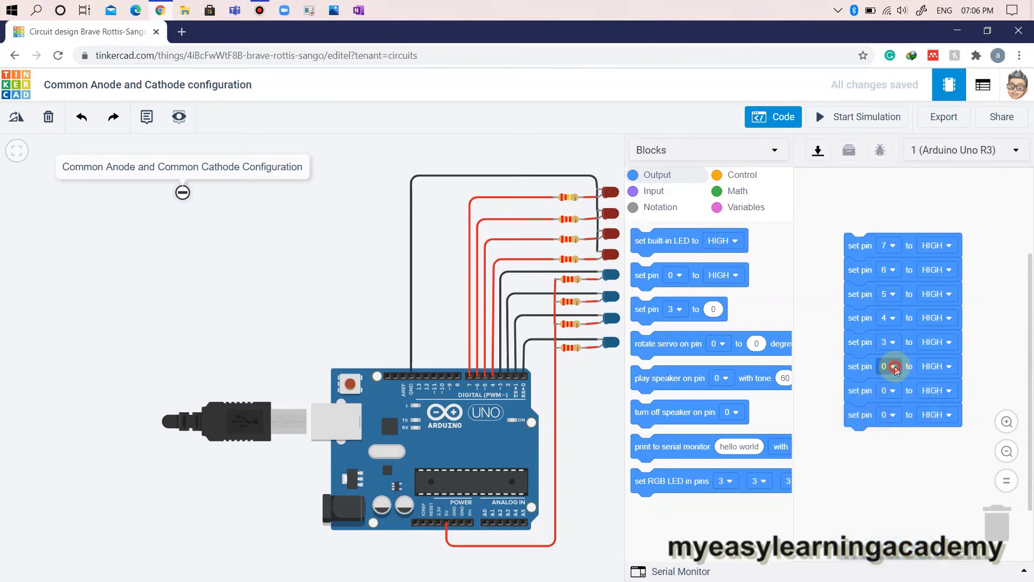
left_click(894, 367)
left_click(881, 432)
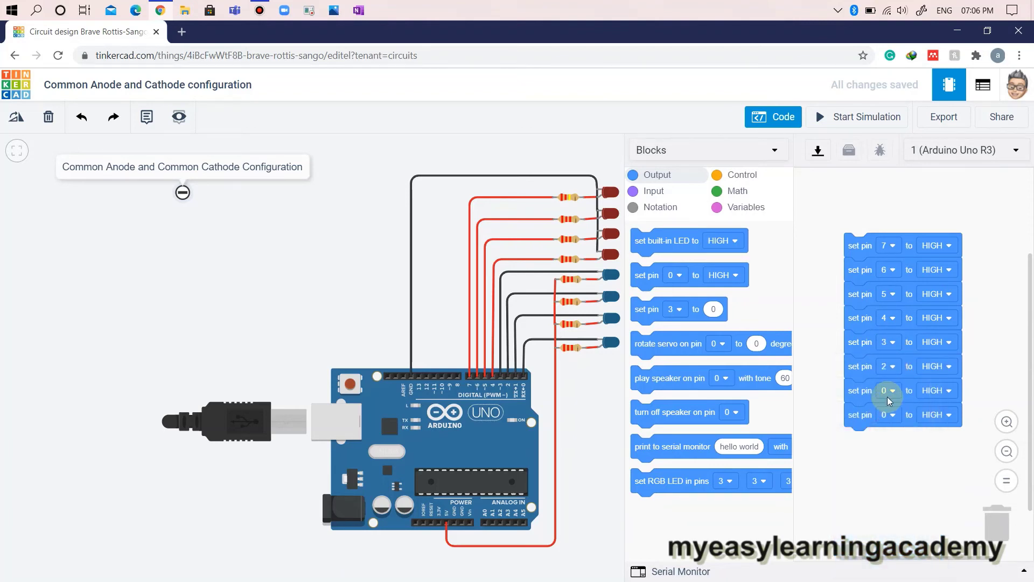
left_click(888, 392)
left_click(878, 186)
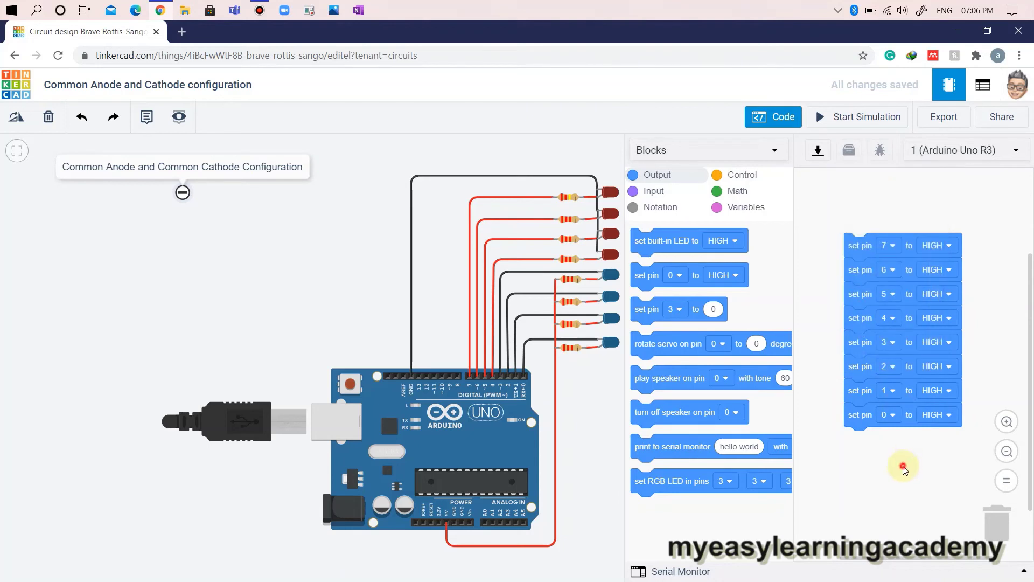
Append a 2-second wait below the eight HIGH blocks and attach a duplicate of the whole stack beneath it.
left_click(734, 176)
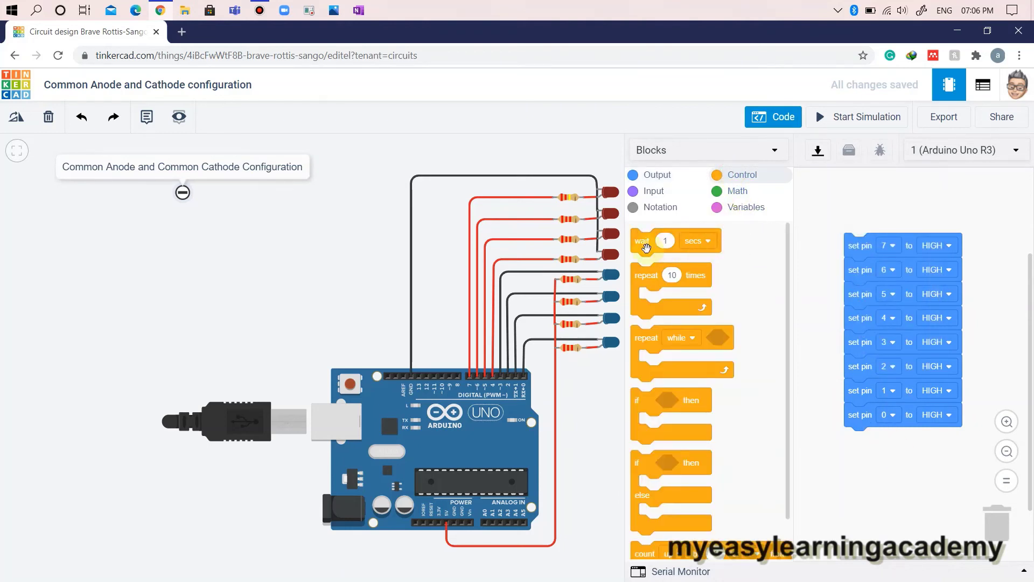
left_click_drag(646, 247, 858, 452)
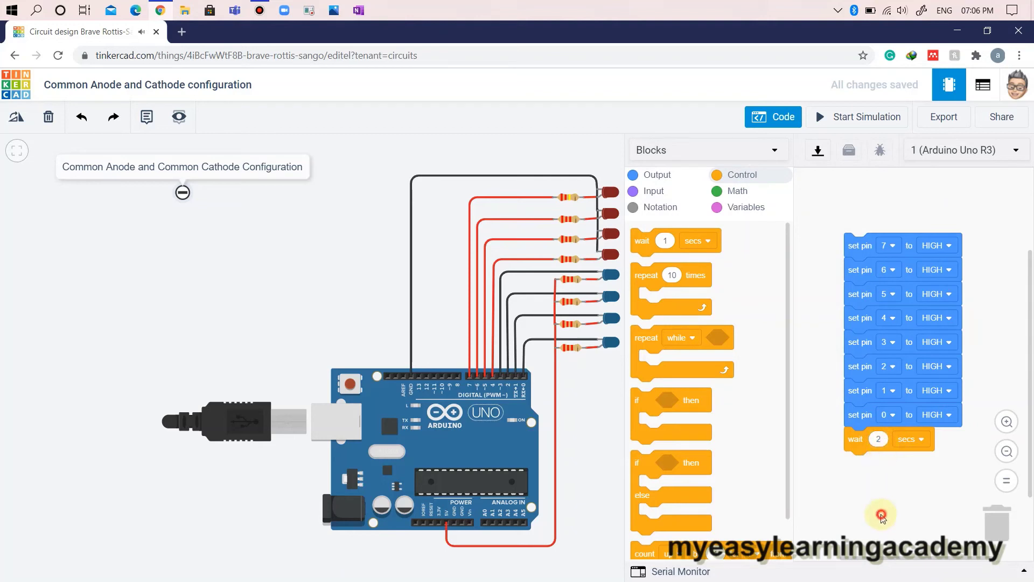
right_click(854, 243)
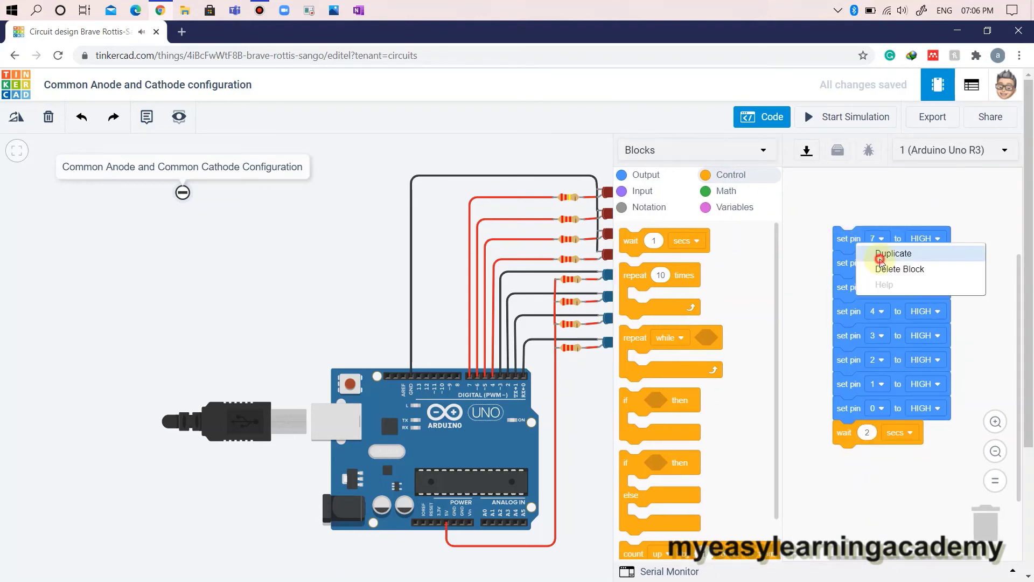
left_click(879, 258)
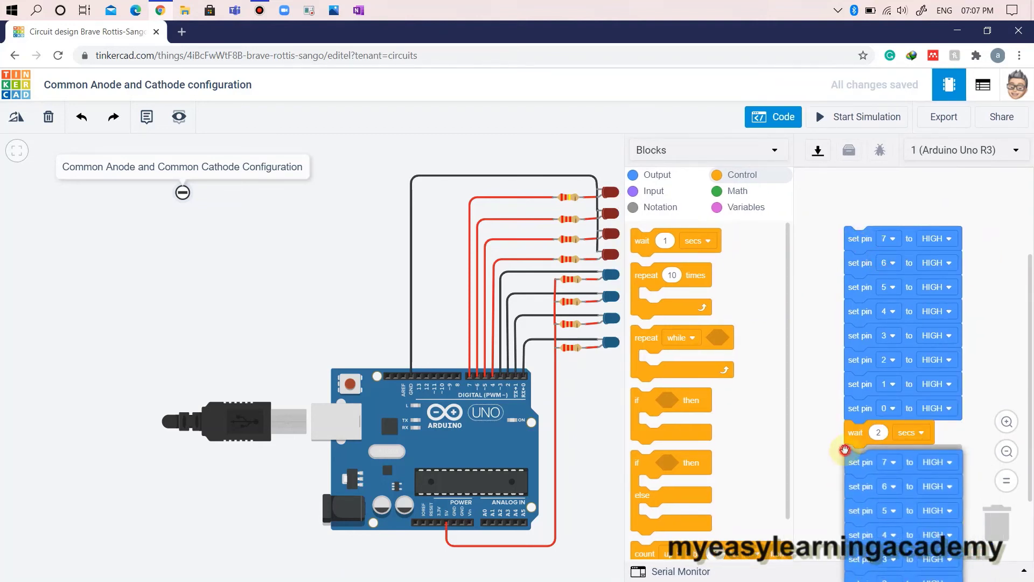
left_click(845, 450)
scroll(1023, 332, "down", 3)
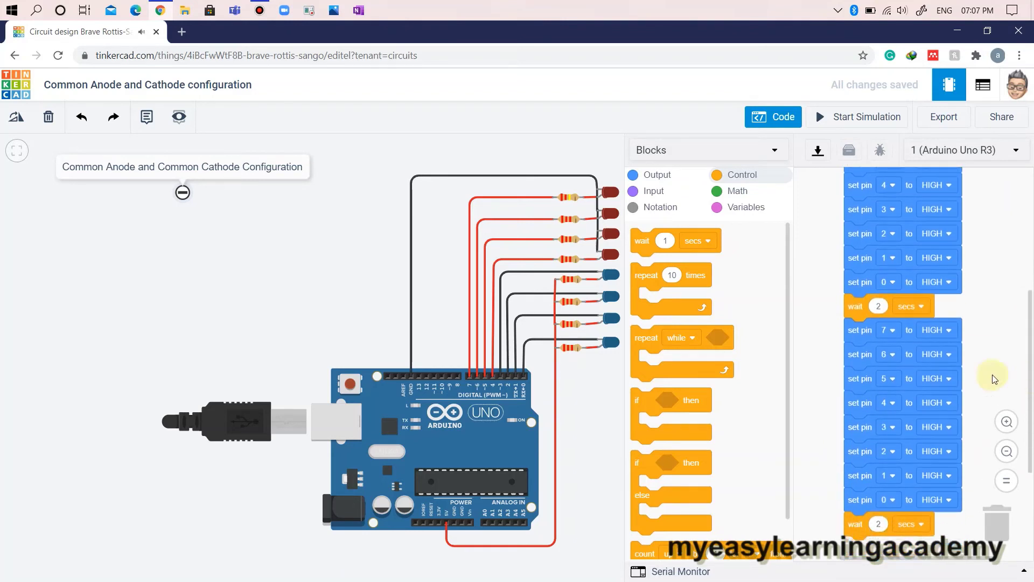
Set the duplicated blocks for pins 7, 6, 5 and 4 to LOW.
left_click(936, 330)
left_click(927, 378)
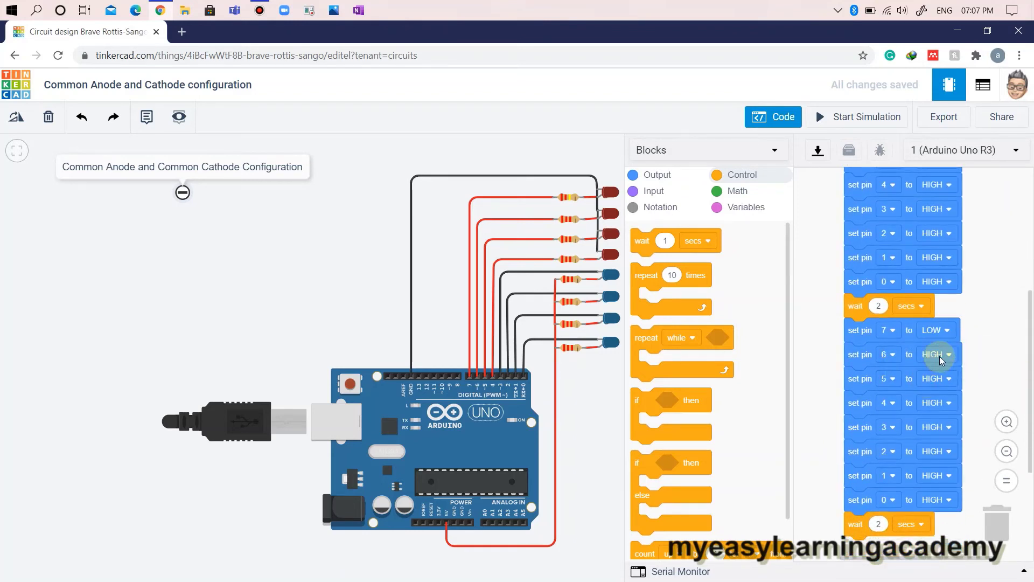
left_click(935, 354)
left_click(934, 410)
left_click(937, 379)
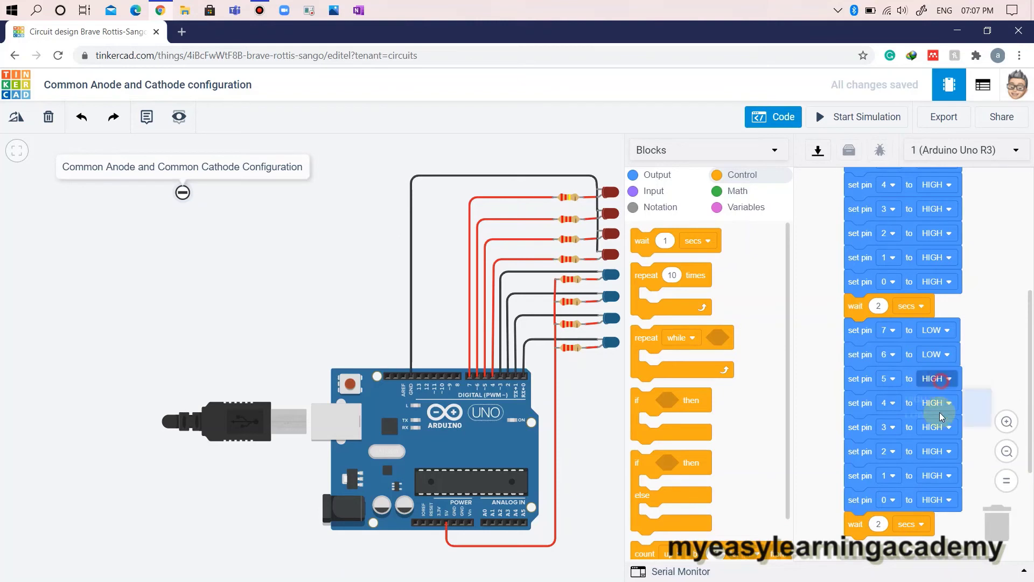
left_click(939, 425)
left_click(937, 404)
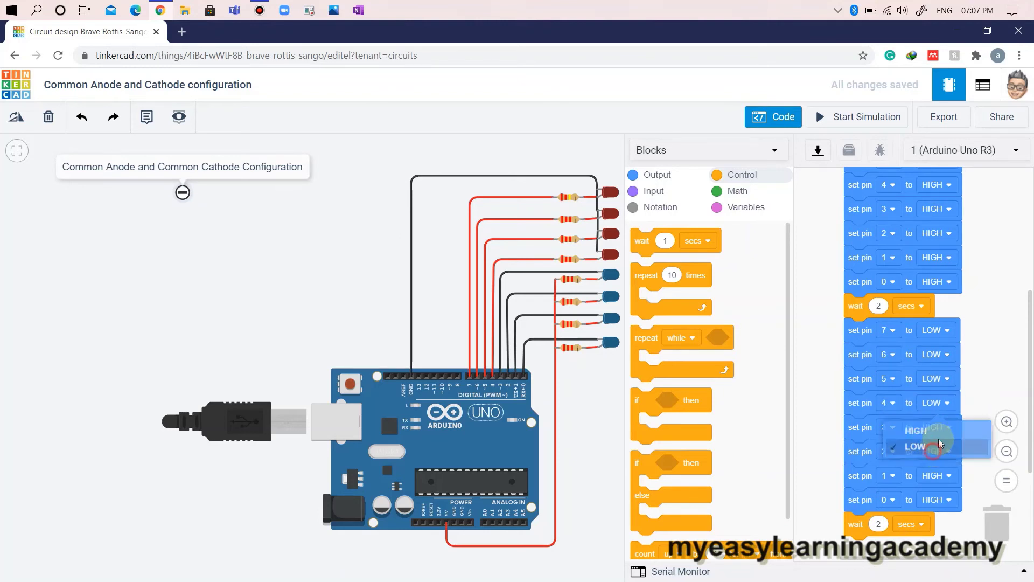
left_click(930, 450)
Set the duplicated blocks for pins 3, 2, 1 and 0 to LOW.
left_click(937, 427)
left_click(930, 474)
left_click(935, 451)
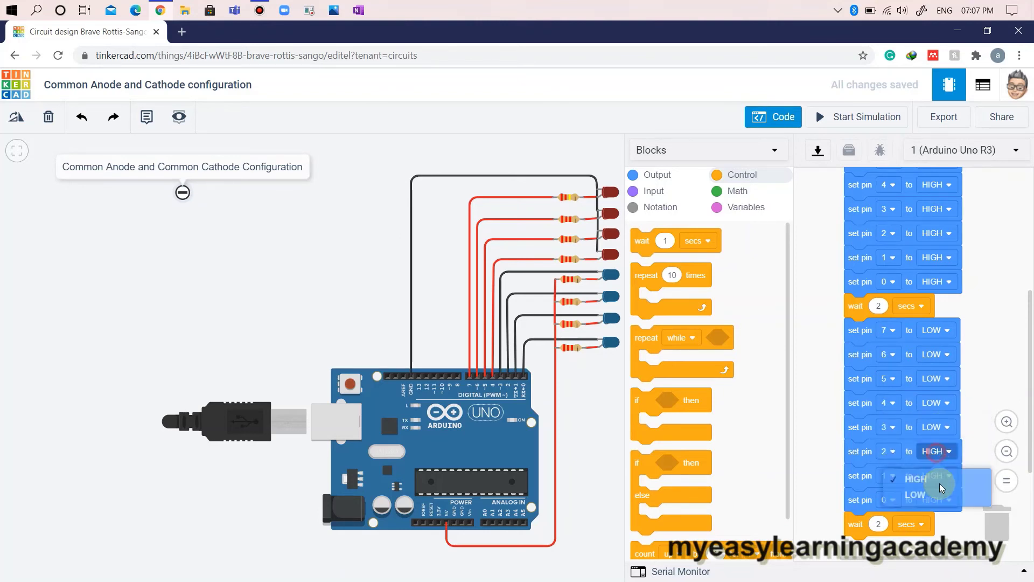
left_click(935, 497)
left_click(942, 475)
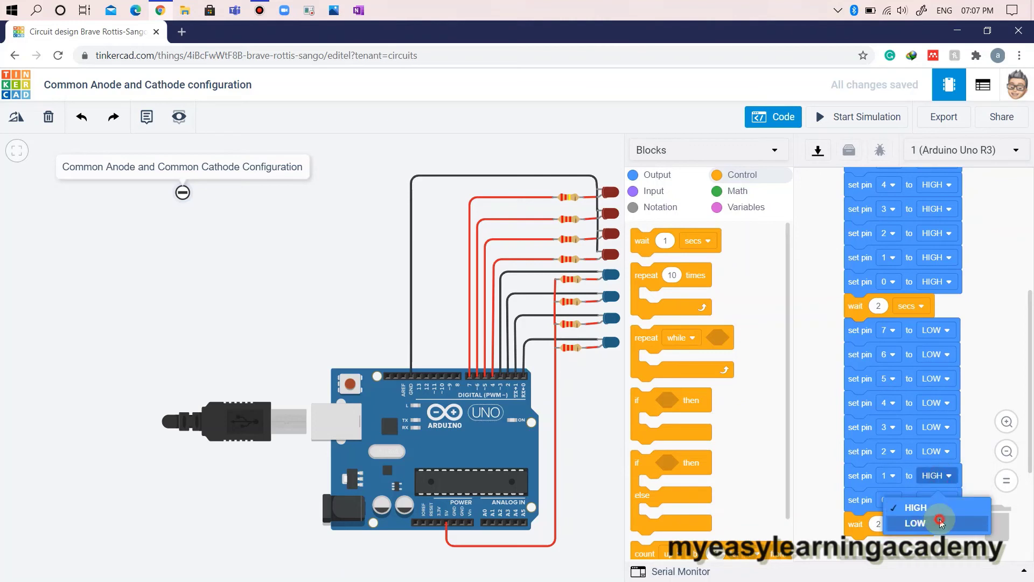
left_click(937, 521)
left_click(937, 500)
left_click(937, 547)
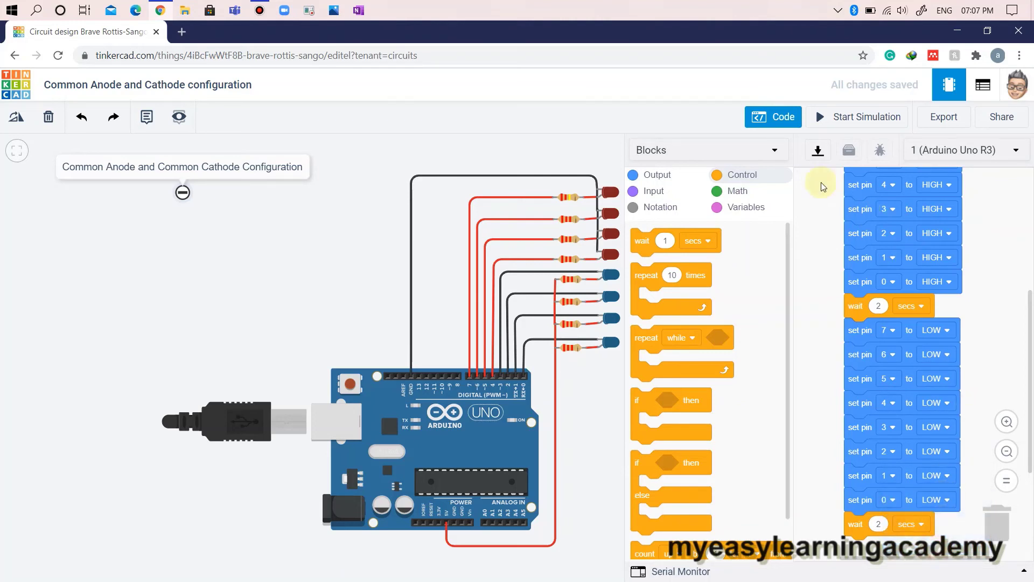
Review the generated Arduino code in Blocks + Text view, then return to Blocks view and close the code editor.
left_click(783, 117)
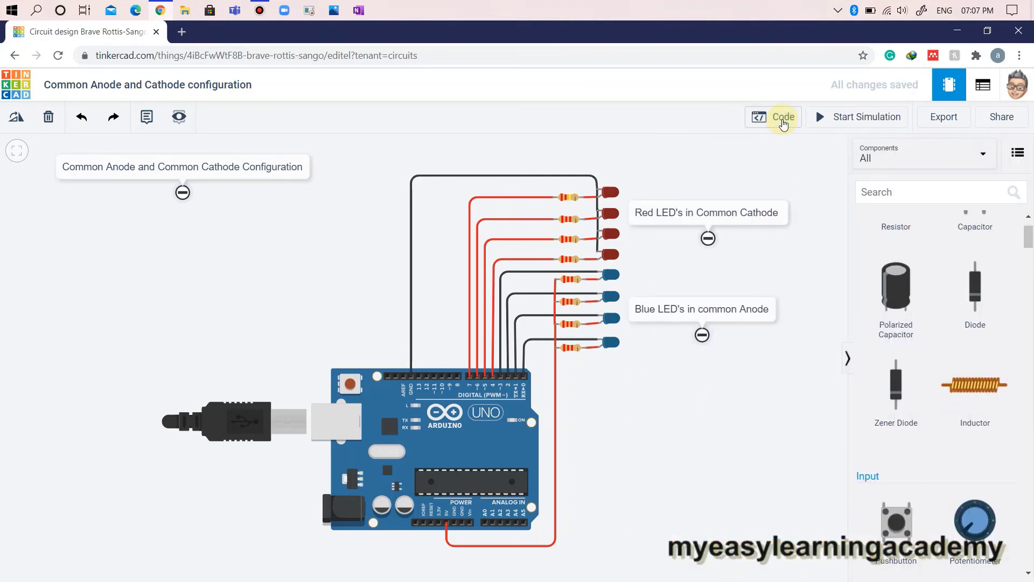
left_click(783, 116)
left_click(718, 151)
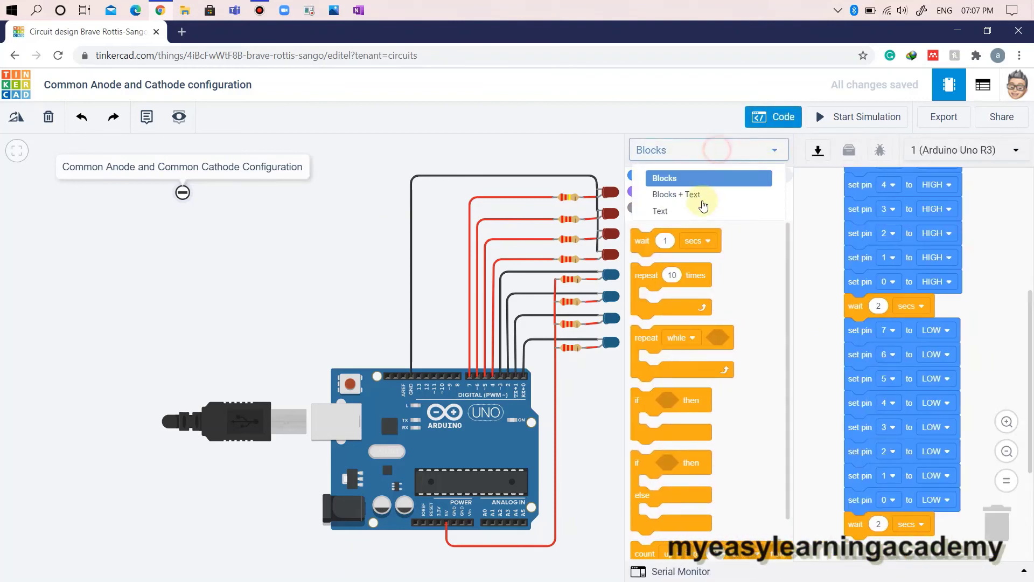
left_click(694, 196)
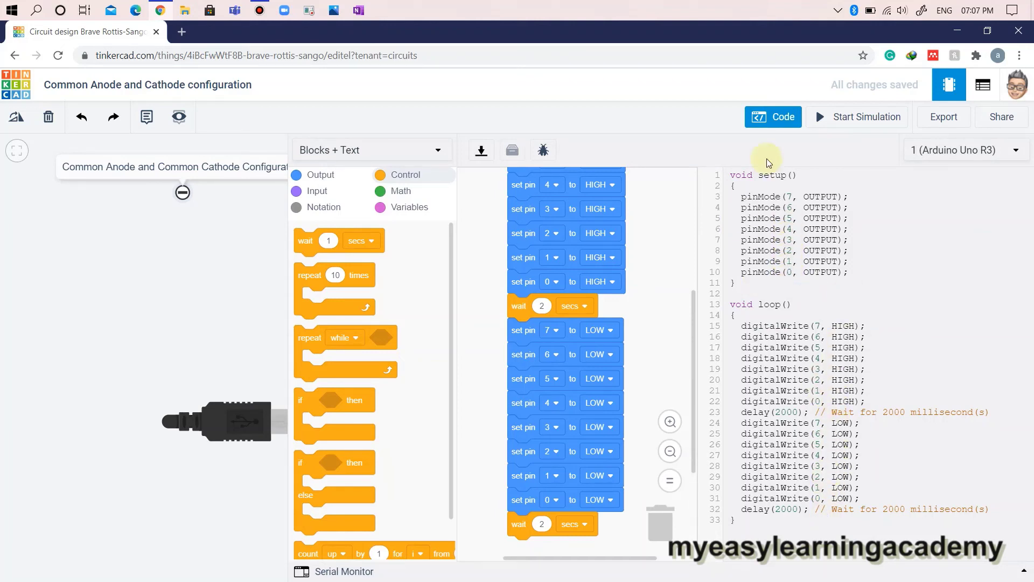
left_click(371, 147)
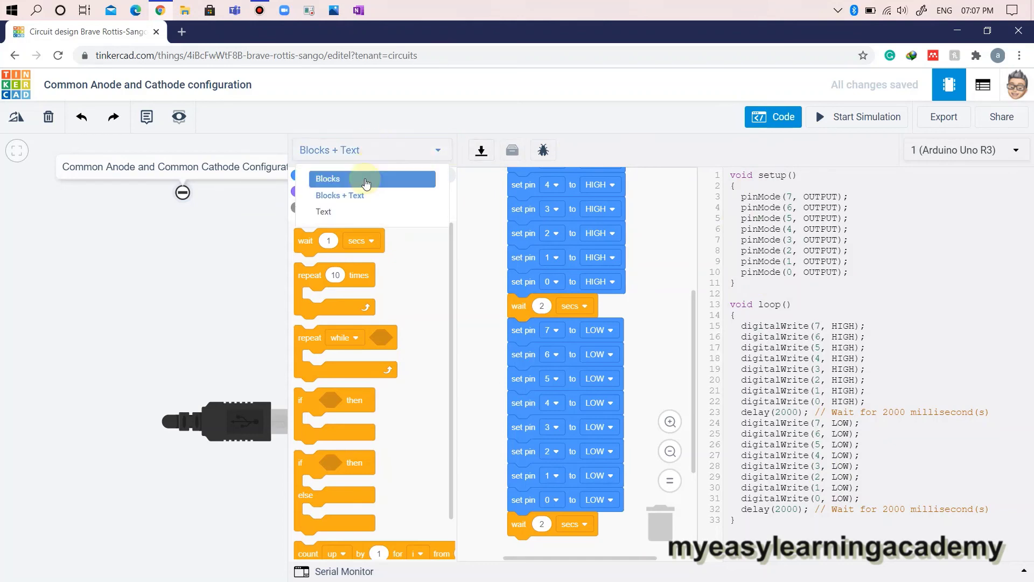
left_click(362, 175)
left_click(779, 122)
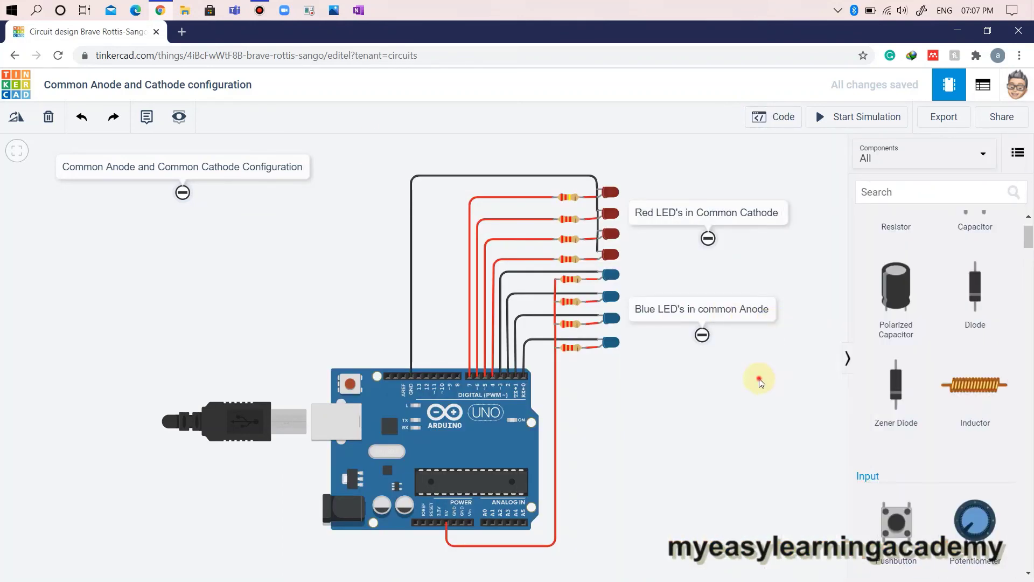
Run the simulation, watch the red and blue LEDs alternate, check the LED current warnings, and stop it.
left_click(852, 120)
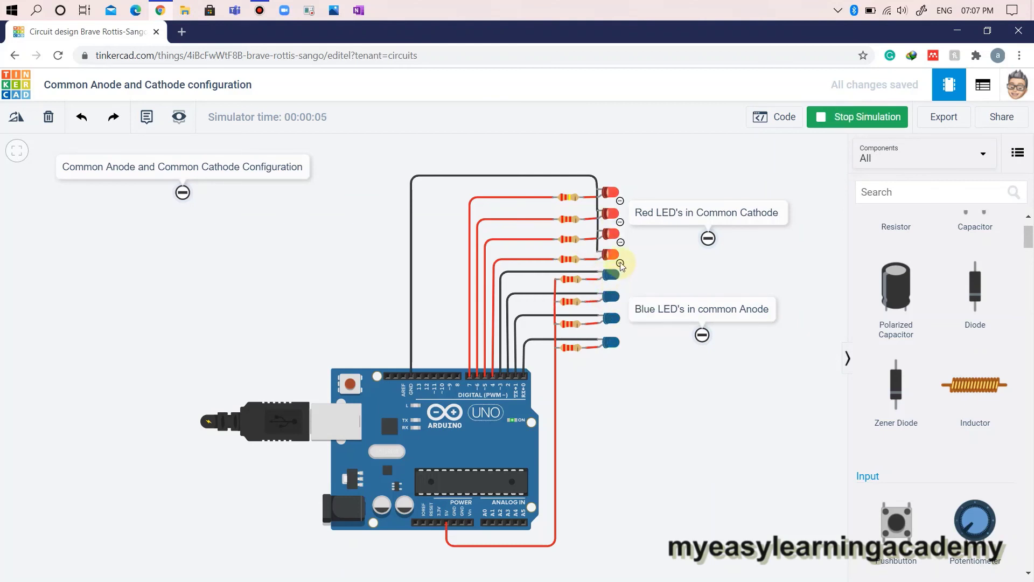
mouse_move(614, 278)
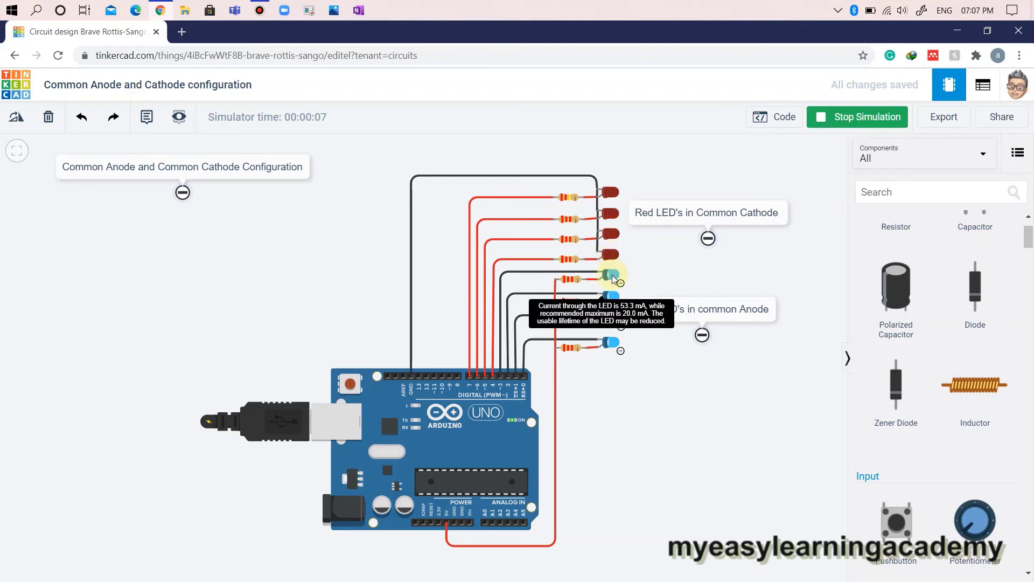
mouse_move(611, 255)
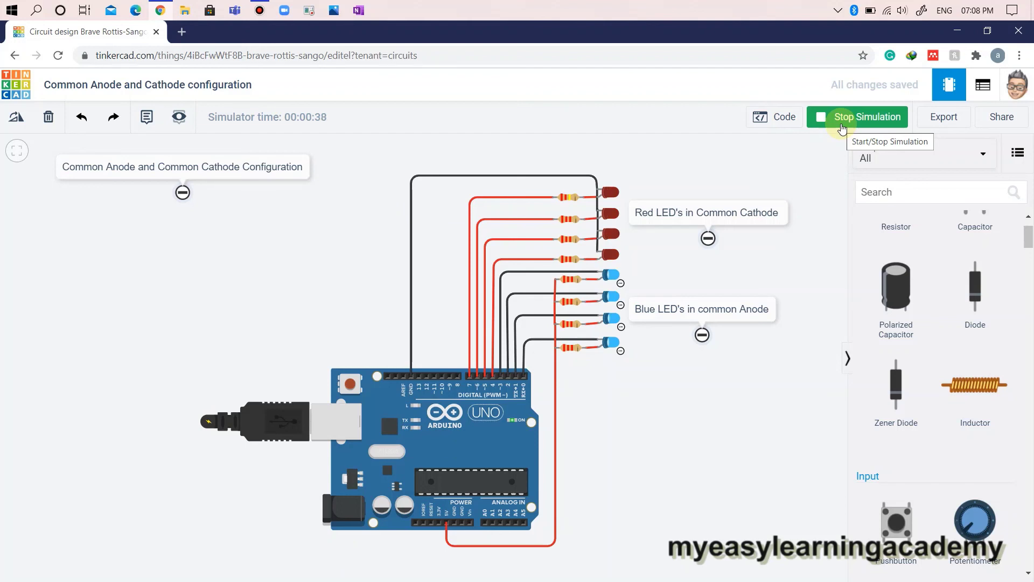
left_click(843, 128)
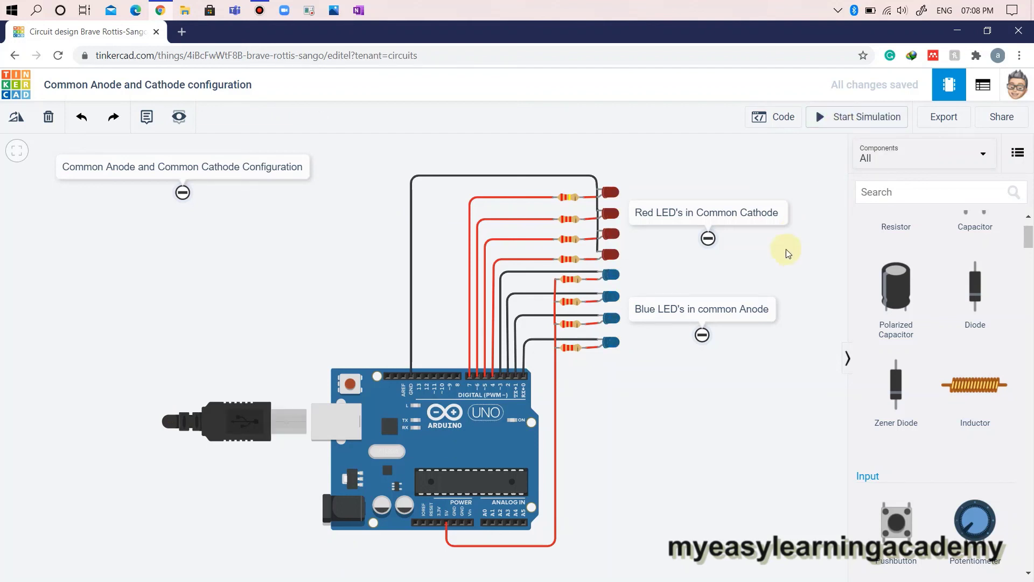
left_click(769, 298)
left_click(748, 399)
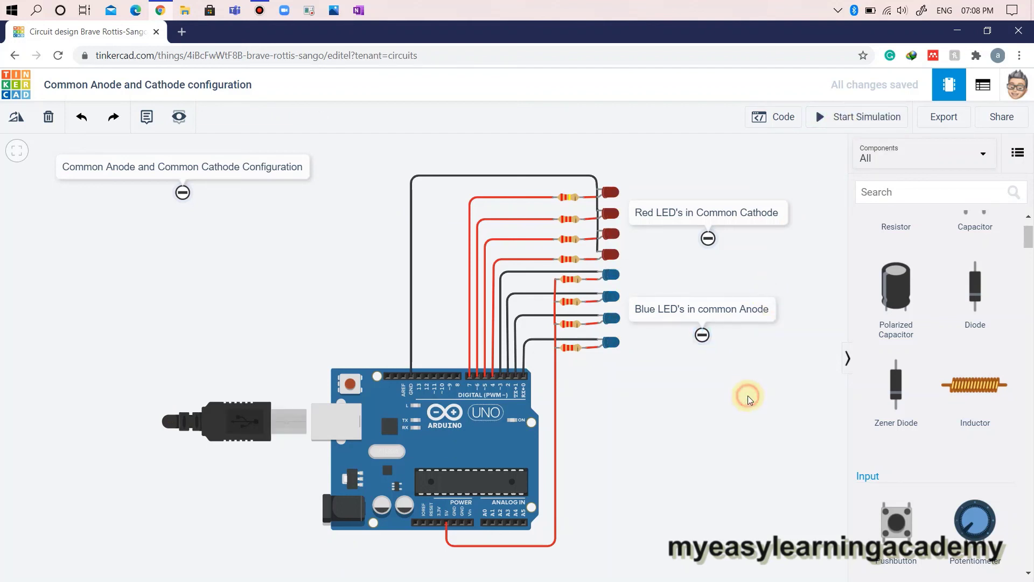